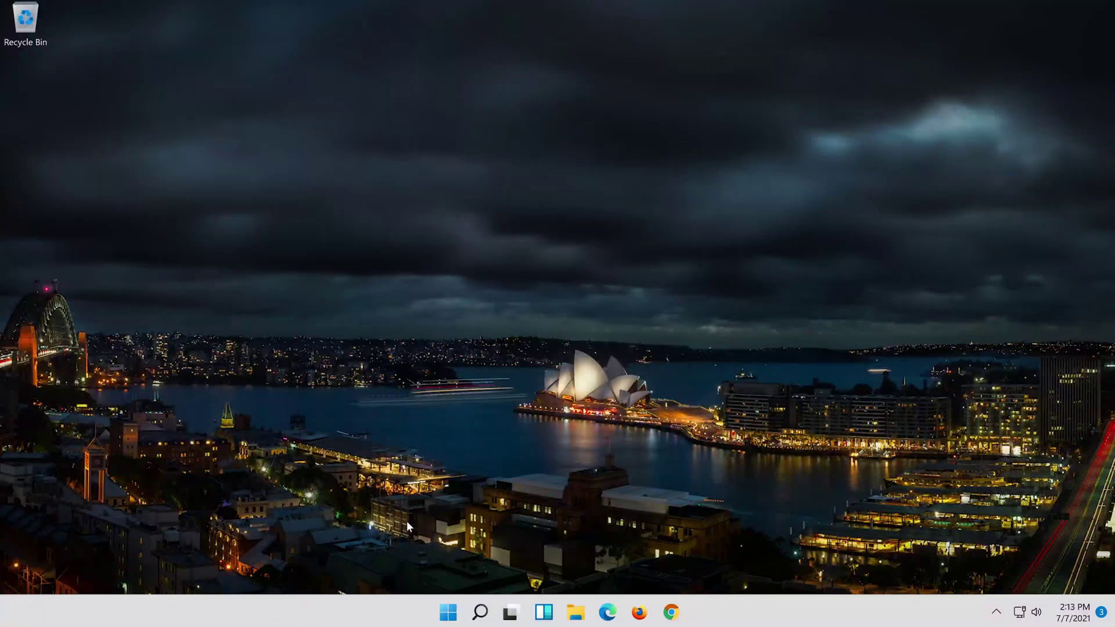
Search Windows for 'settings' and launch the Settings app from Best match
{"action": "left_click", "coordinate": [491, 617]}
{"action": "type", "text": "se"}
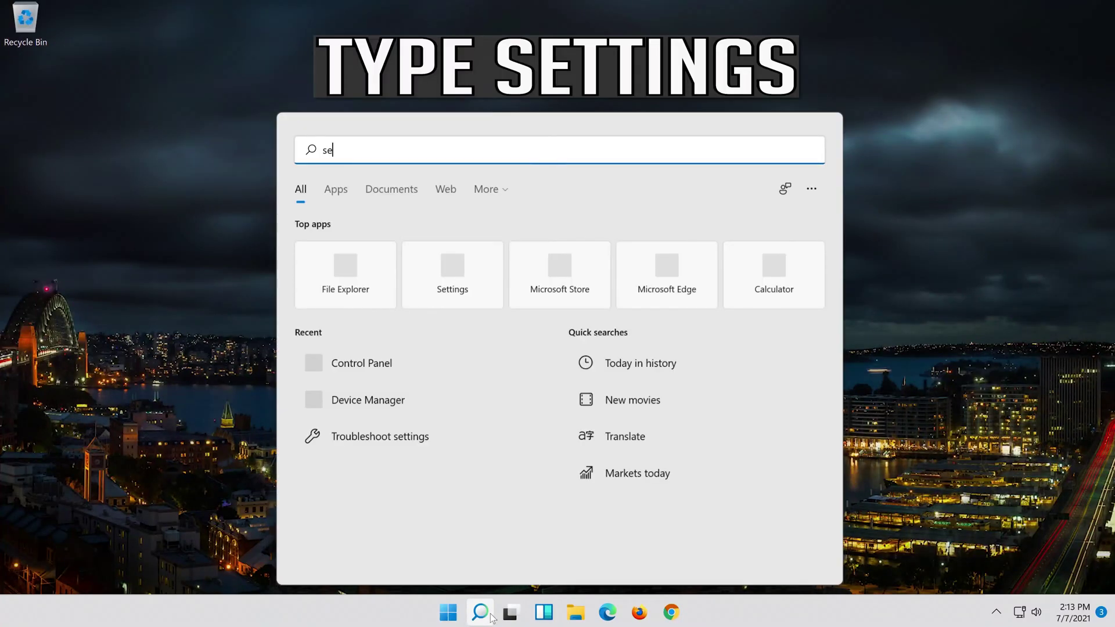
{"action": "type", "text": "ttings"}
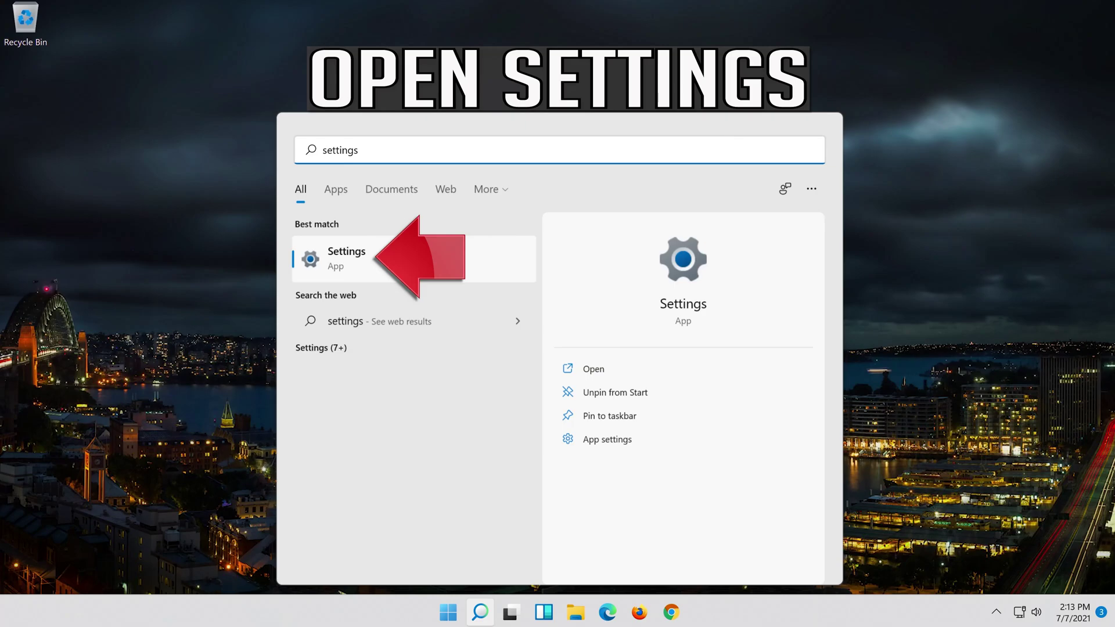
{"action": "left_click", "coordinate": [399, 267]}
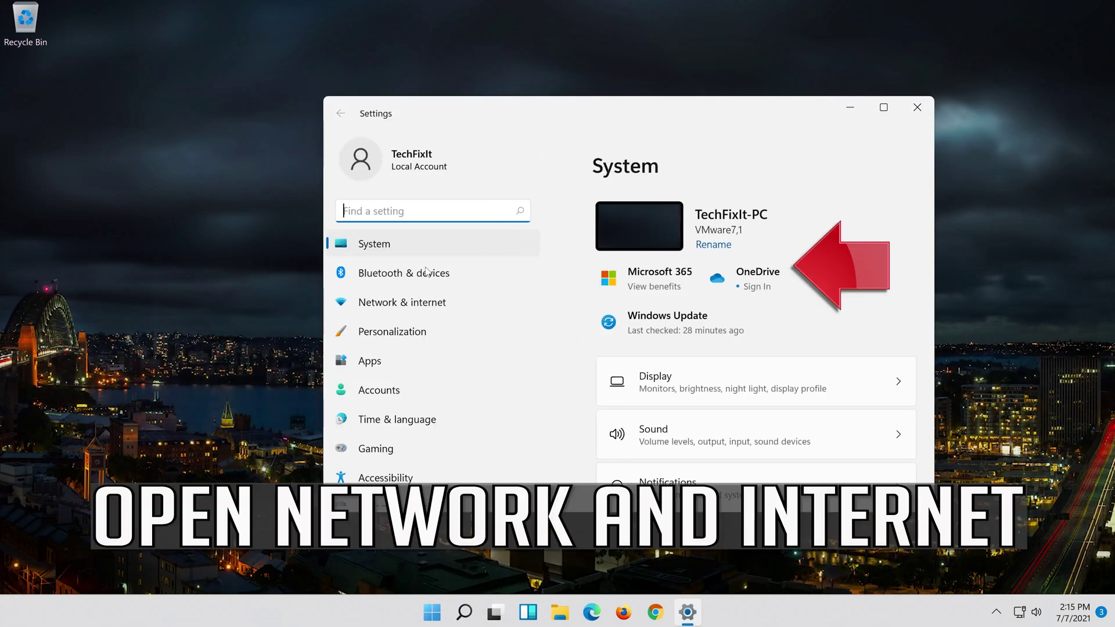
Go through Network & internet and Advanced network settings to the Network reset page
{"action": "left_click", "coordinate": [431, 307]}
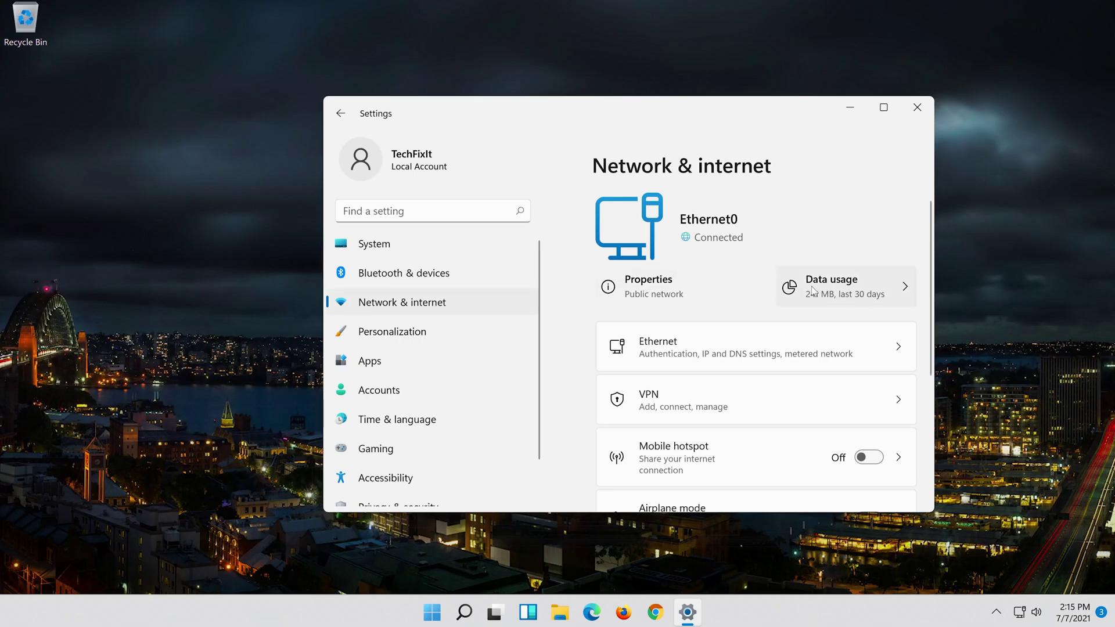
{"action": "scroll", "coordinate": [801, 289], "scroll_direction": "down", "scroll_amount": 4}
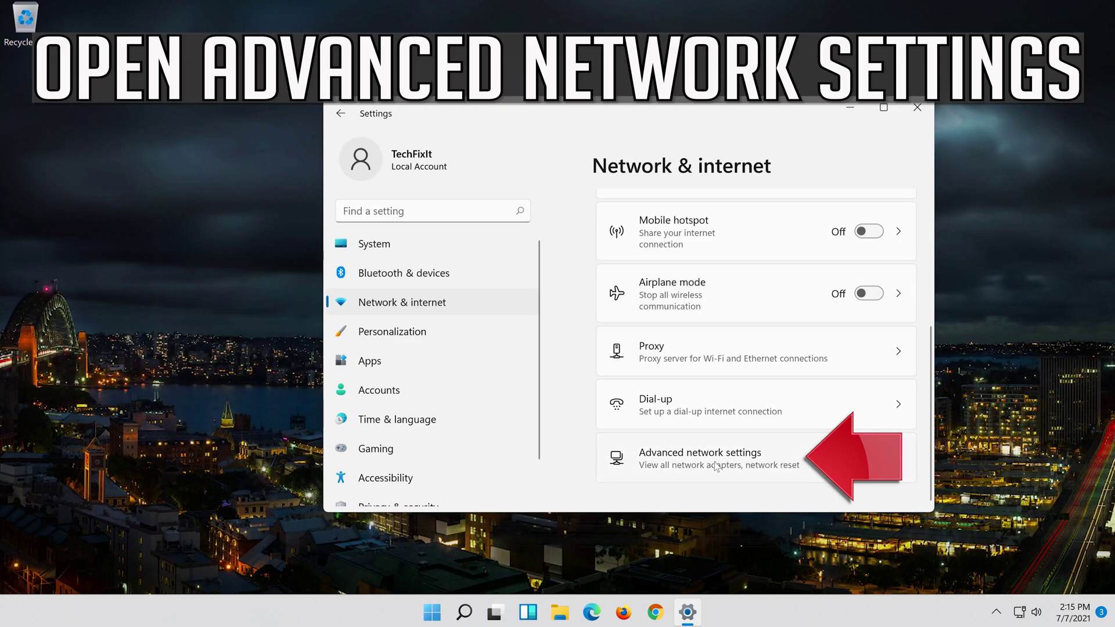
{"action": "left_click", "coordinate": [684, 463]}
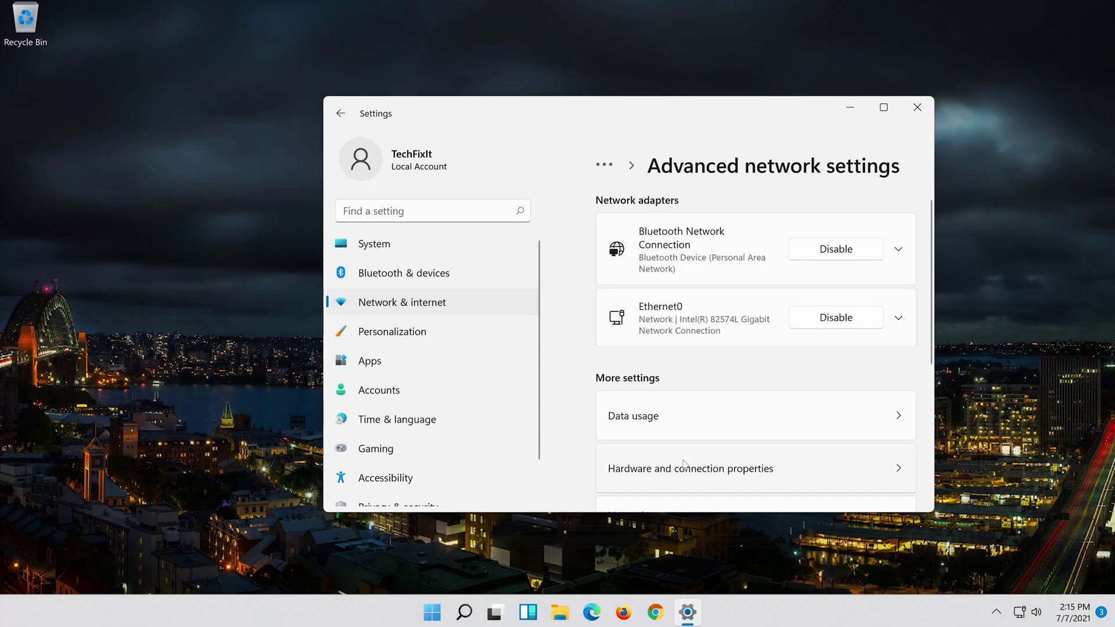
{"action": "scroll", "coordinate": [684, 463], "scroll_direction": "down", "scroll_amount": 3}
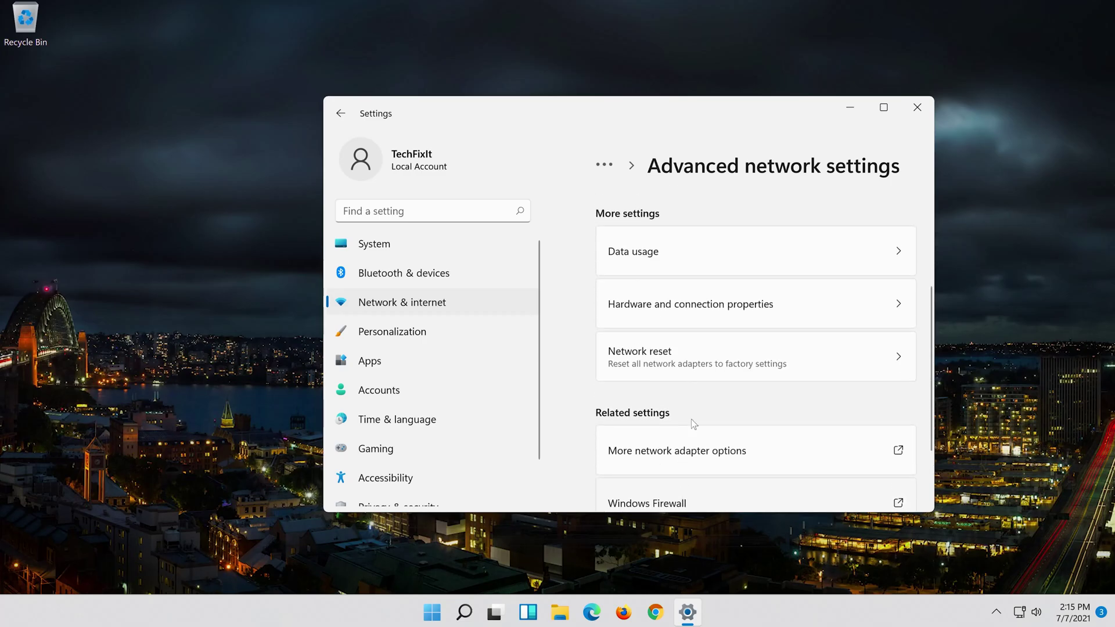
{"action": "left_click", "coordinate": [728, 359]}
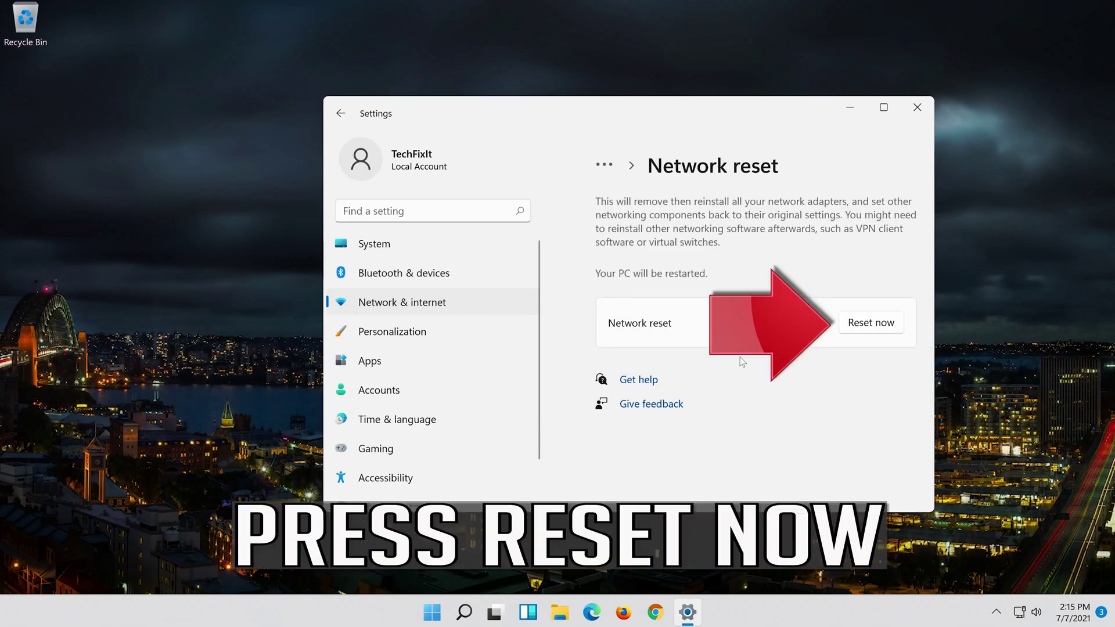
Reset all network adapters with confirmation, dismiss the sign-out notice, and close Settings
{"action": "left_click", "coordinate": [877, 321]}
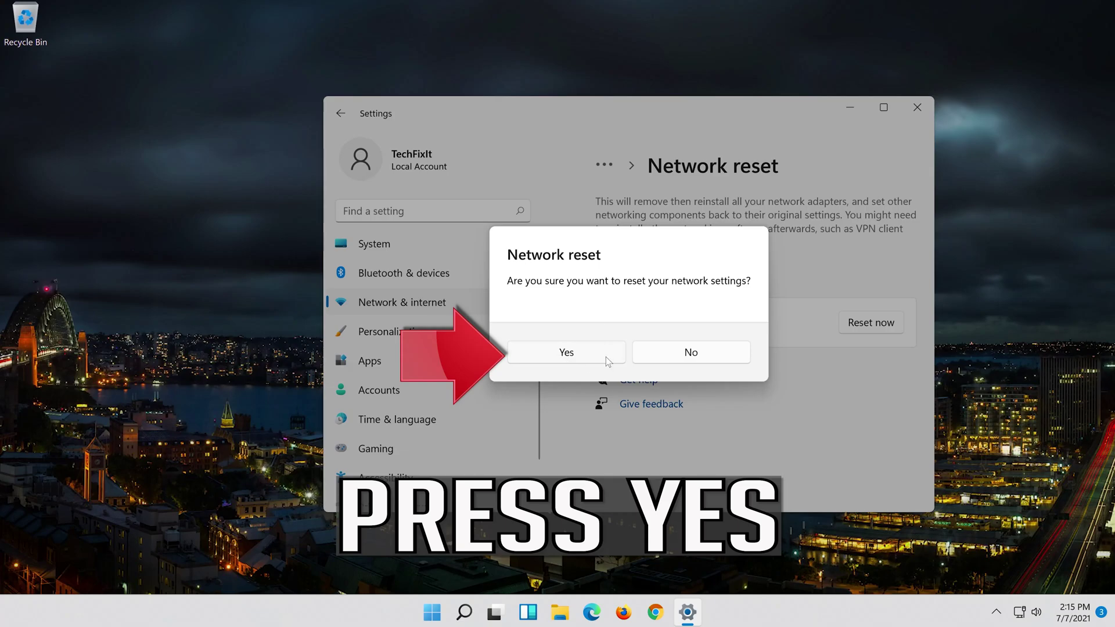
{"action": "left_click", "coordinate": [566, 352]}
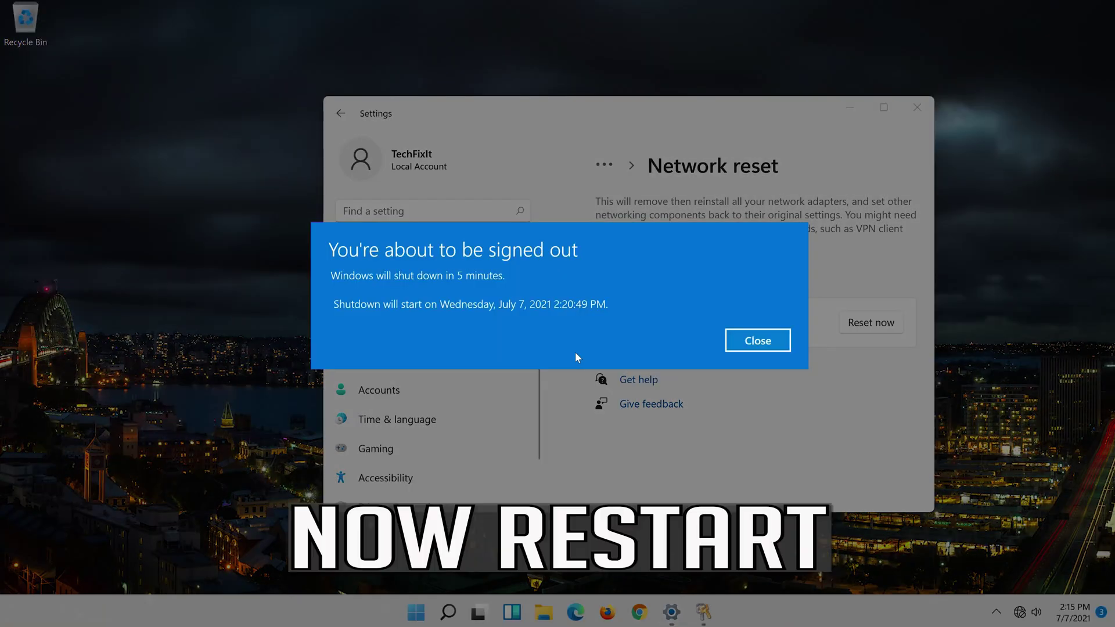
{"action": "left_click", "coordinate": [755, 342]}
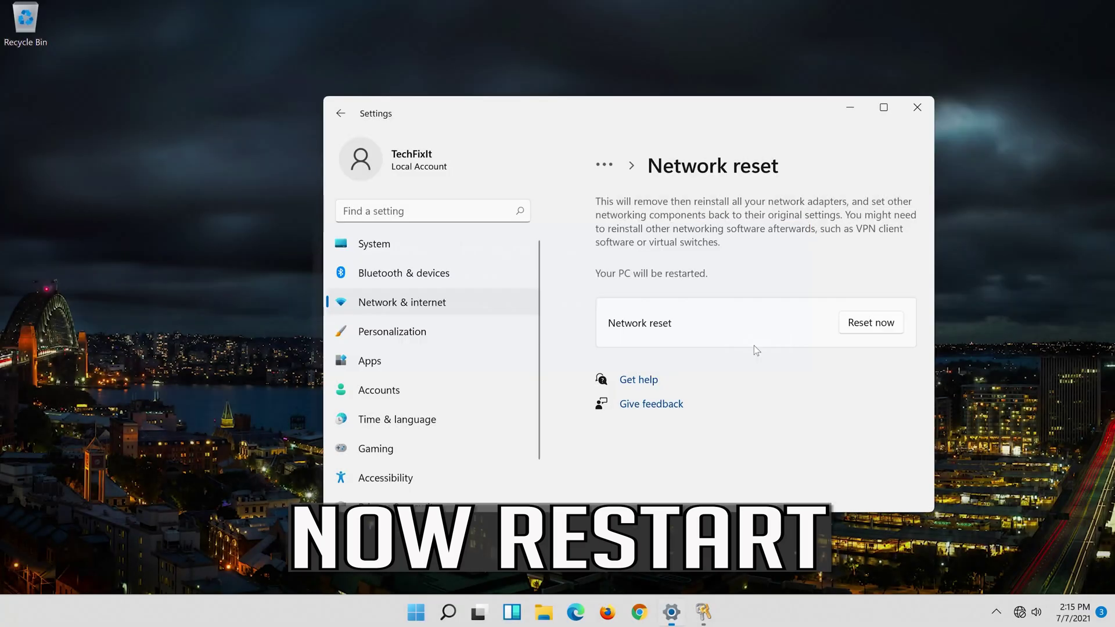
{"action": "left_click", "coordinate": [918, 109]}
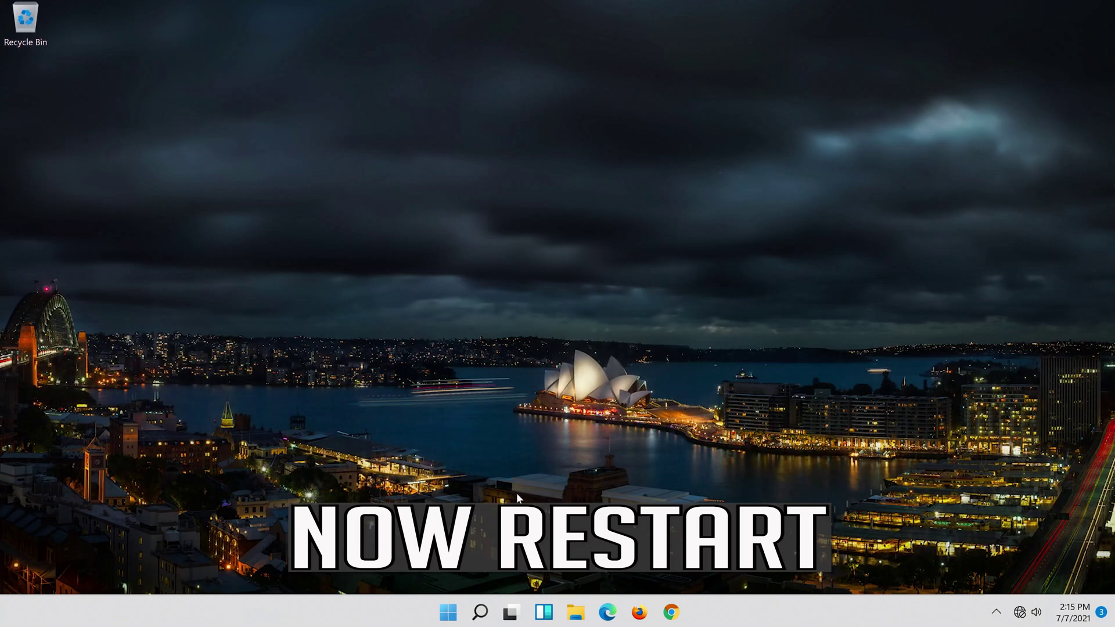
Restart Windows from the Start menu's Power options
{"action": "left_click", "coordinate": [437, 622]}
{"action": "left_click", "coordinate": [741, 562]}
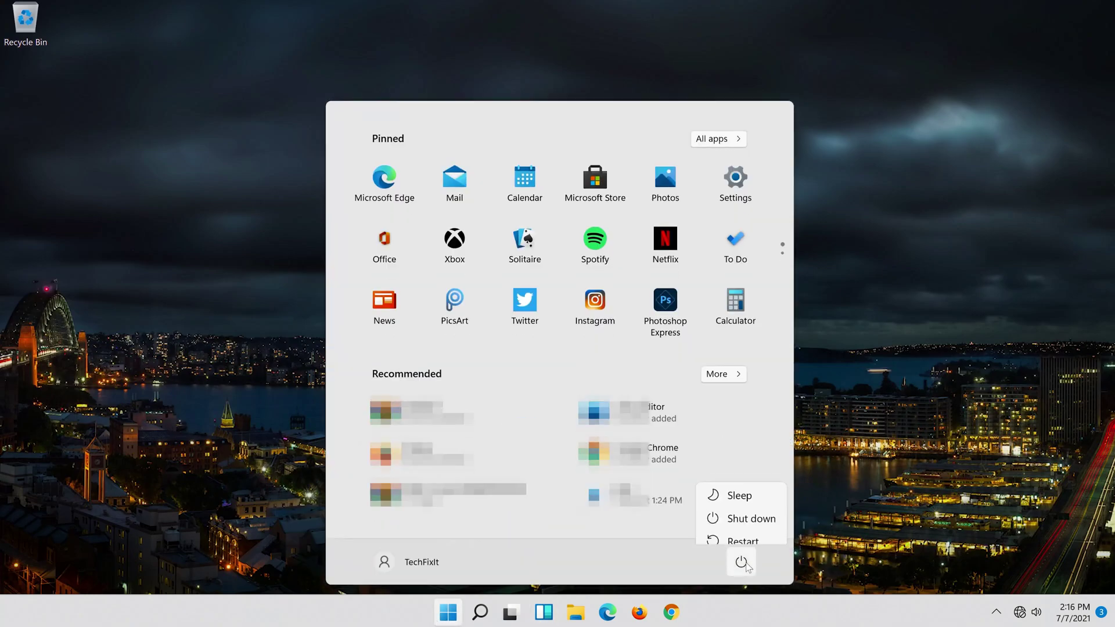
{"action": "left_click", "coordinate": [749, 534]}
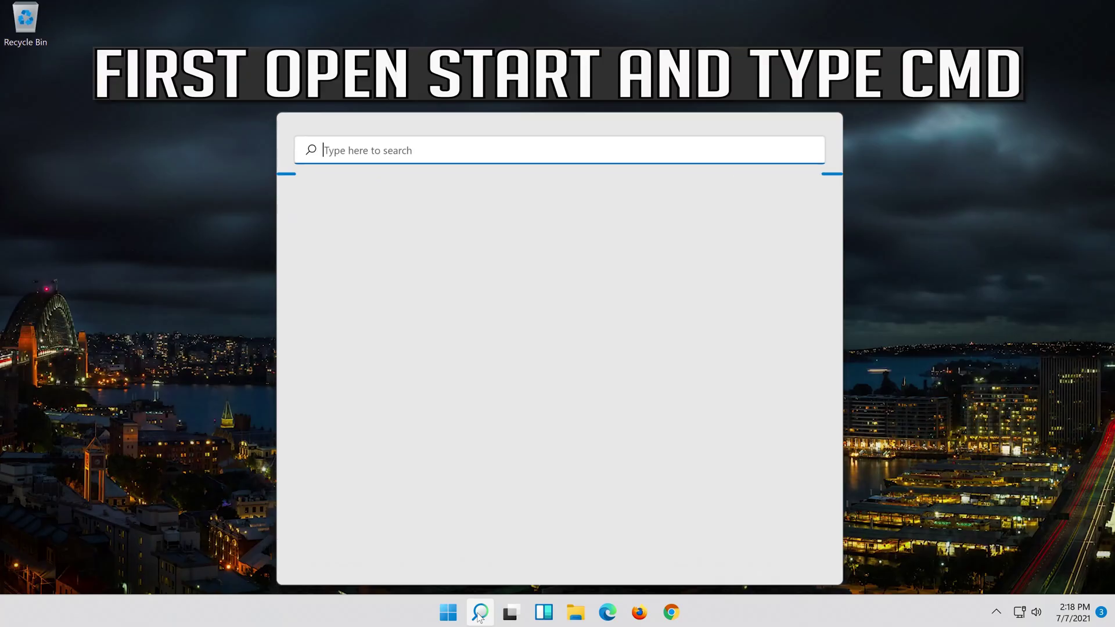
Search 'cmd' and run Command Prompt as administrator, approving User Account Control
{"action": "type", "text": "cmd"}
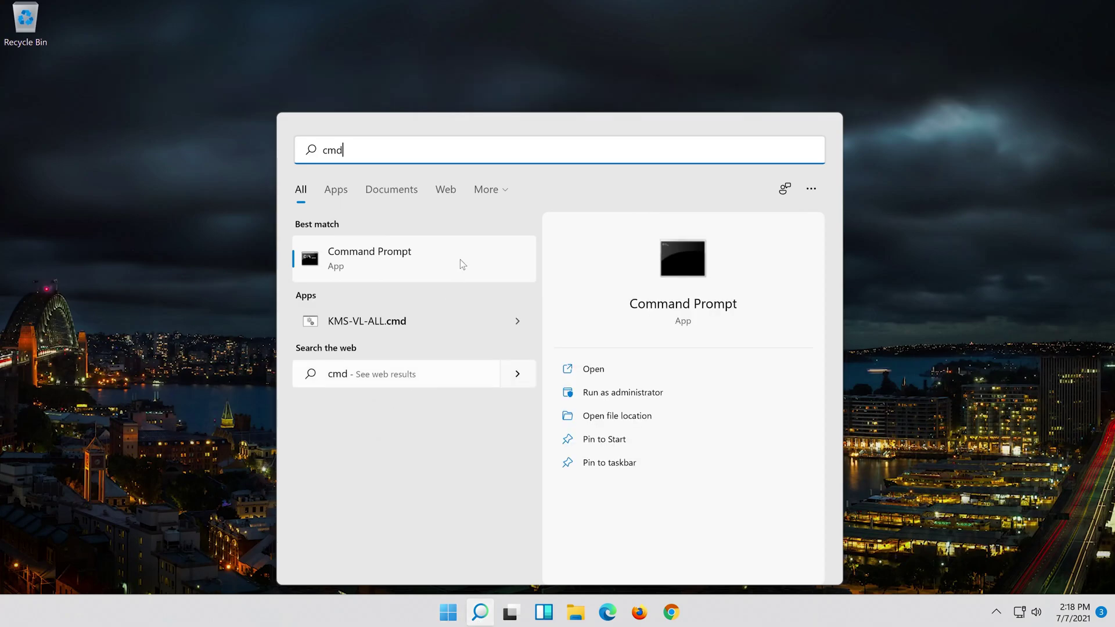
{"action": "right_click", "coordinate": [460, 259]}
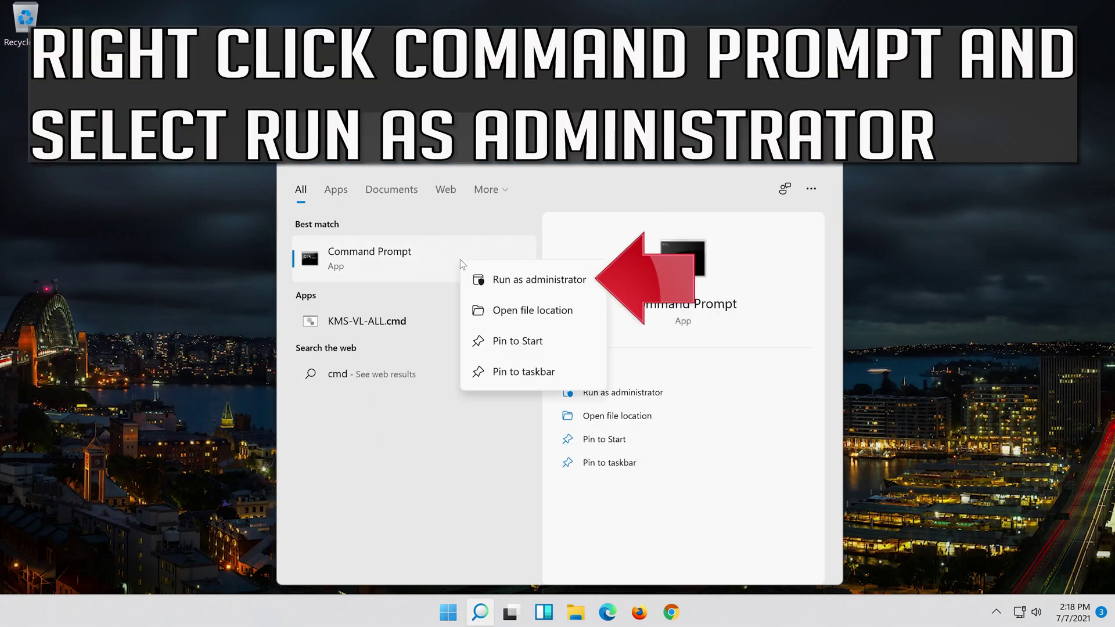
{"action": "left_click", "coordinate": [546, 281]}
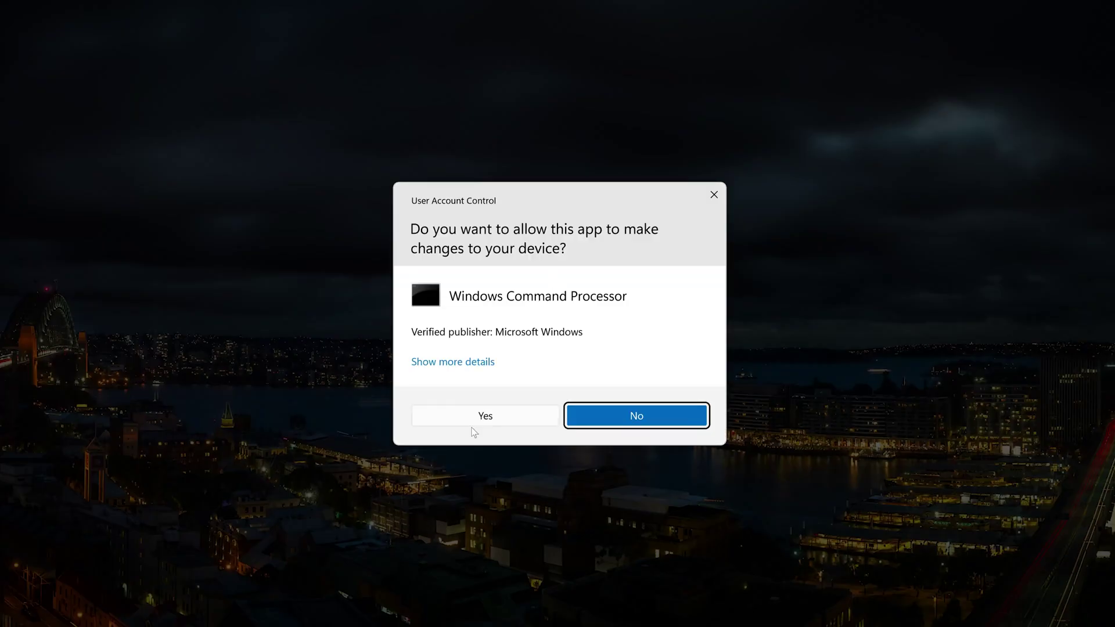
{"action": "left_click", "coordinate": [498, 416]}
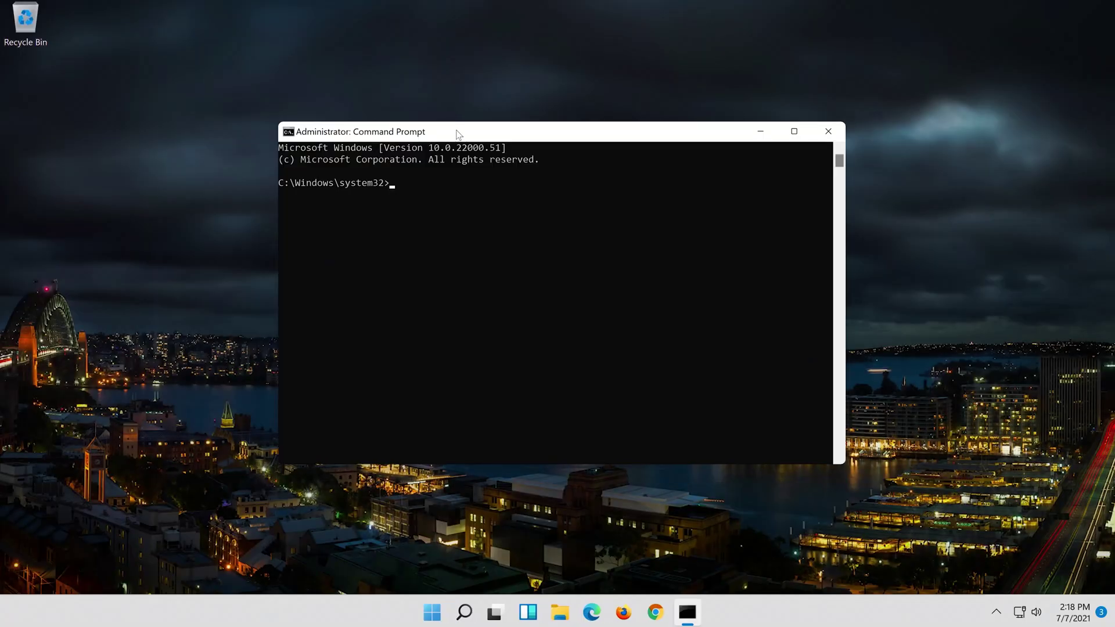
Run 'netsh int ip reset c:\resetlog.txt' followed by 'netsh winsock reset'
{"action": "type", "text": "ne"}
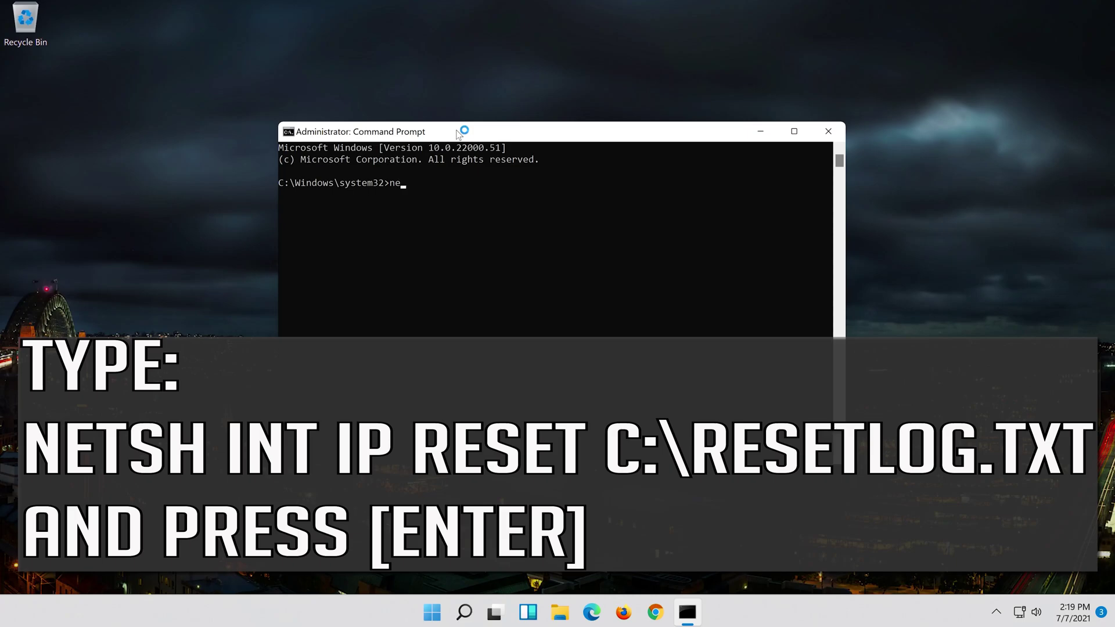
{"action": "type", "text": "t"}
{"action": "type", "text": "sh int ip reset c:\\reset"}
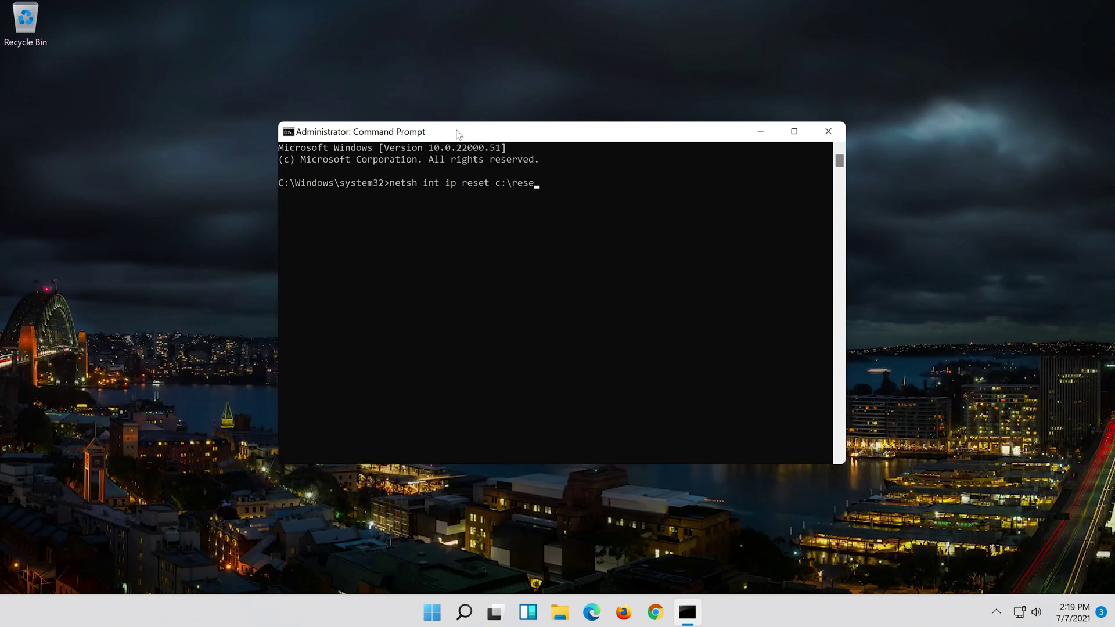
{"action": "type", "text": "log.txt"}
{"action": "key", "text": "Return"}
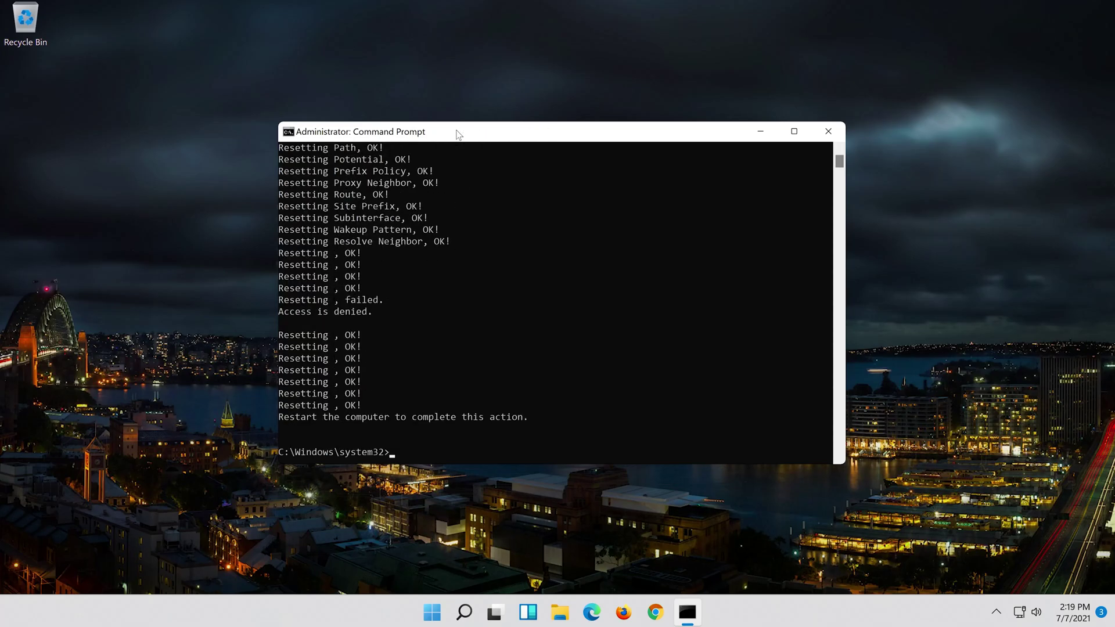
{"action": "type", "text": "n"}
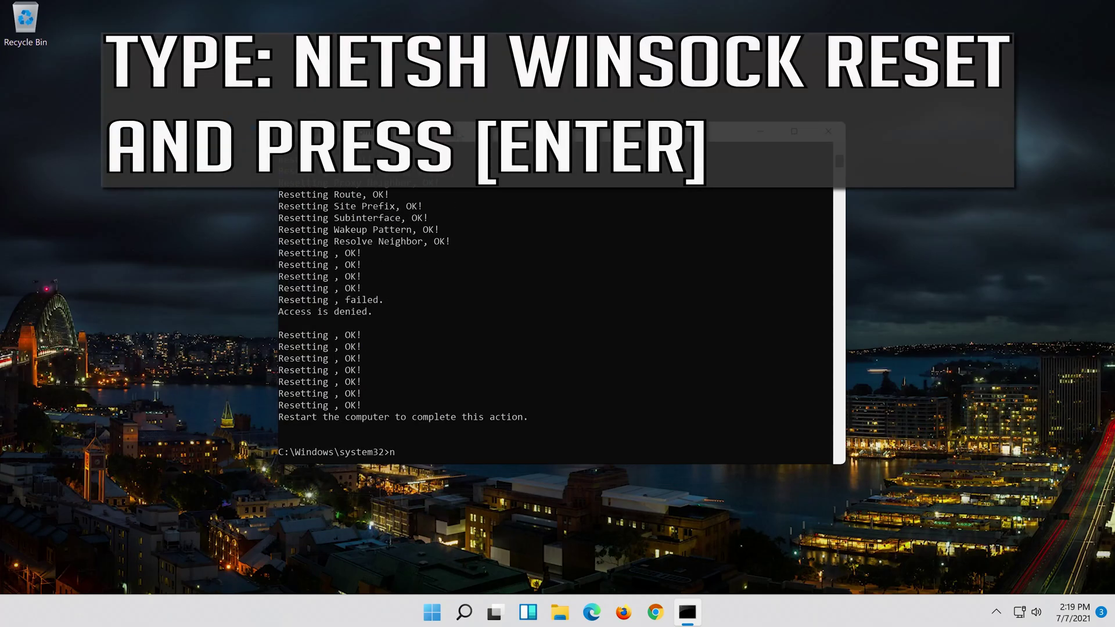
{"action": "type", "text": "etsh winsock reset"}
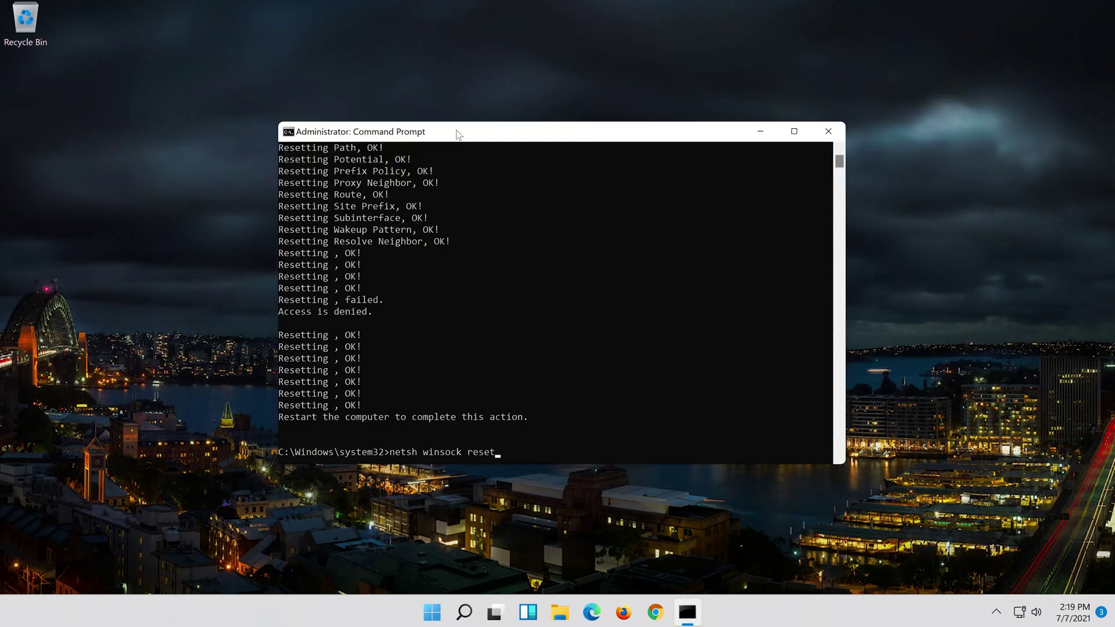
{"action": "key", "text": "Return"}
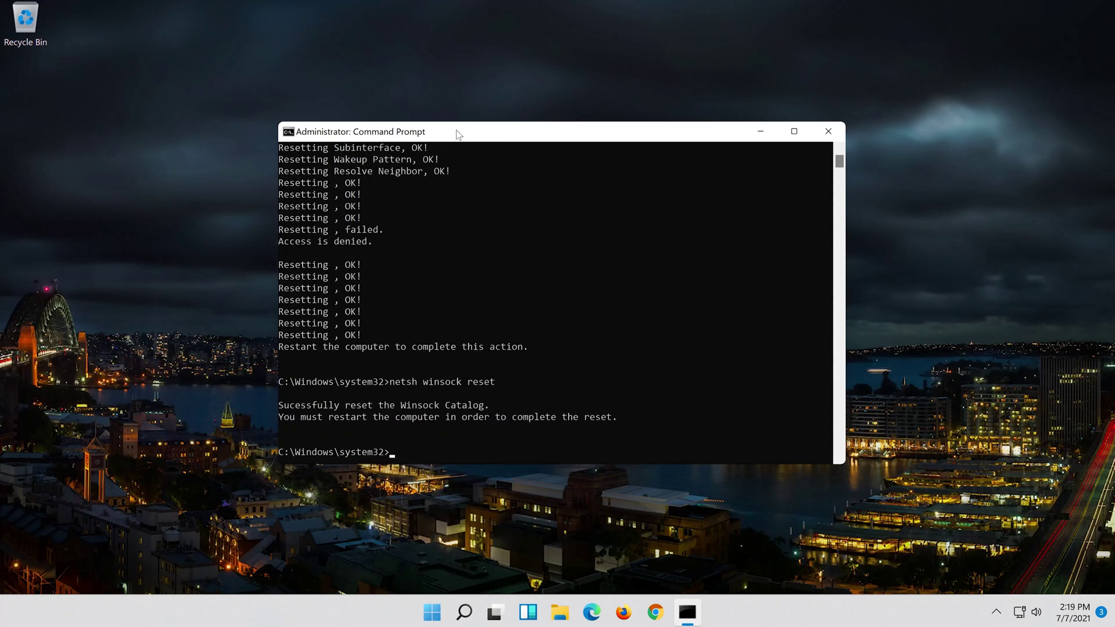
Run 'ipconfig /flushdns' to clear the DNS cache, then exit the console
{"action": "type", "text": "ipconfig "}
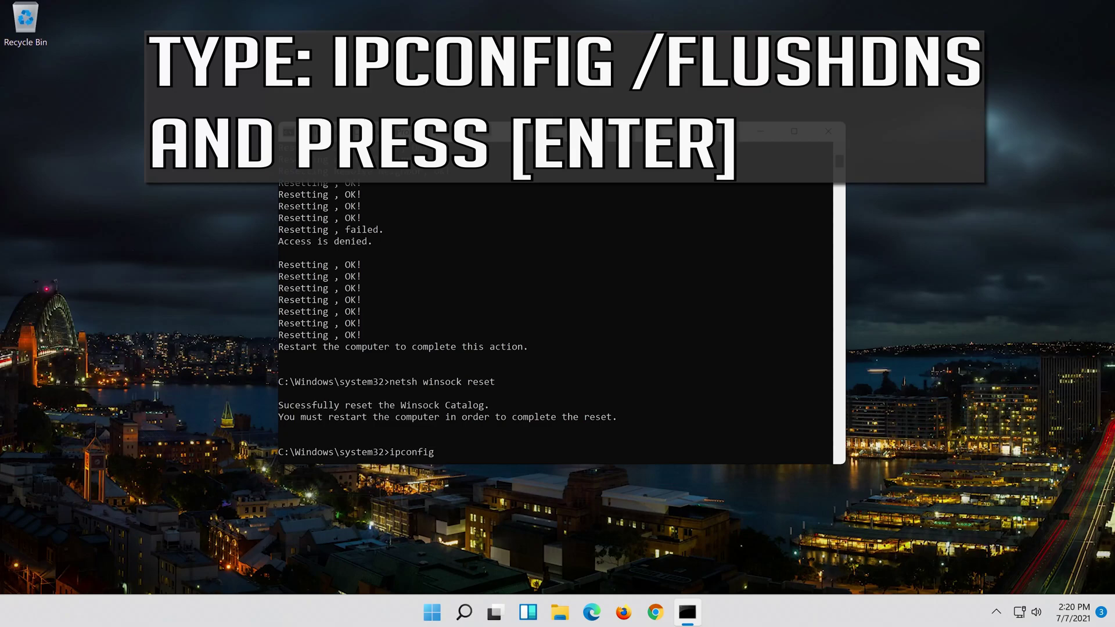
{"action": "type", "text": "/flushdns"}
{"action": "key", "text": "Return"}
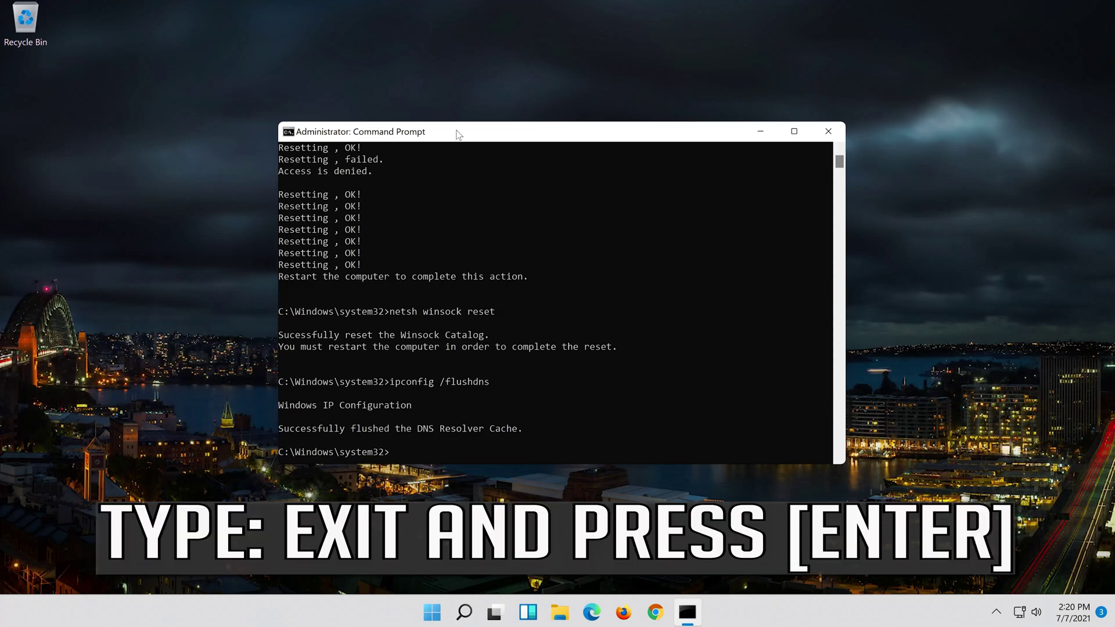
{"action": "type", "text": "exit"}
{"action": "key", "text": "Return"}
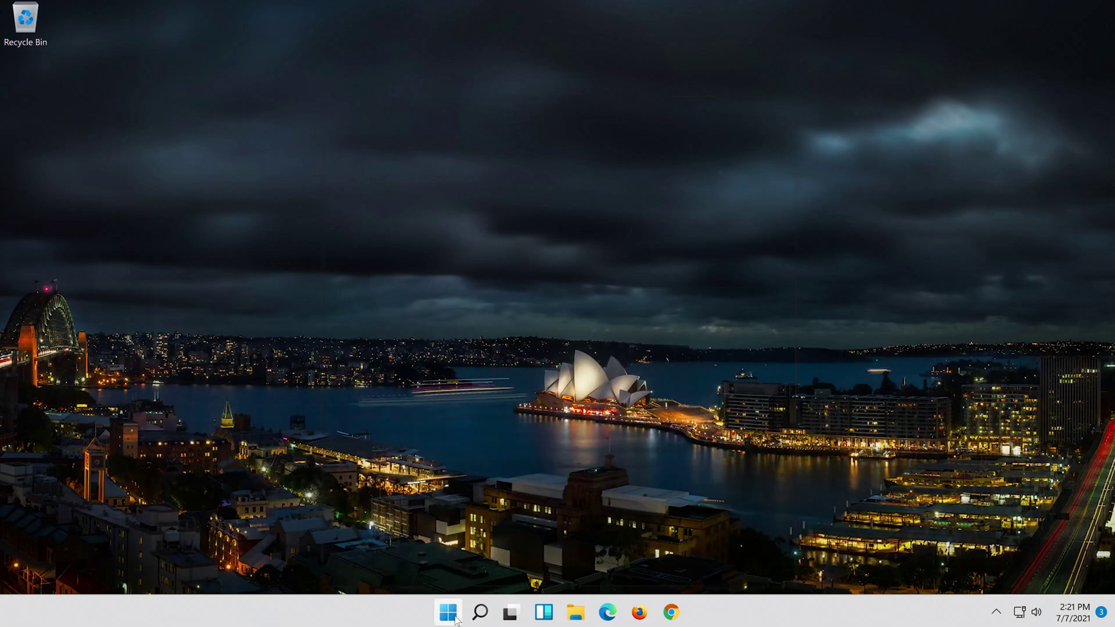
Restart Windows from the Start menu's Power options
{"action": "left_click", "coordinate": [454, 618]}
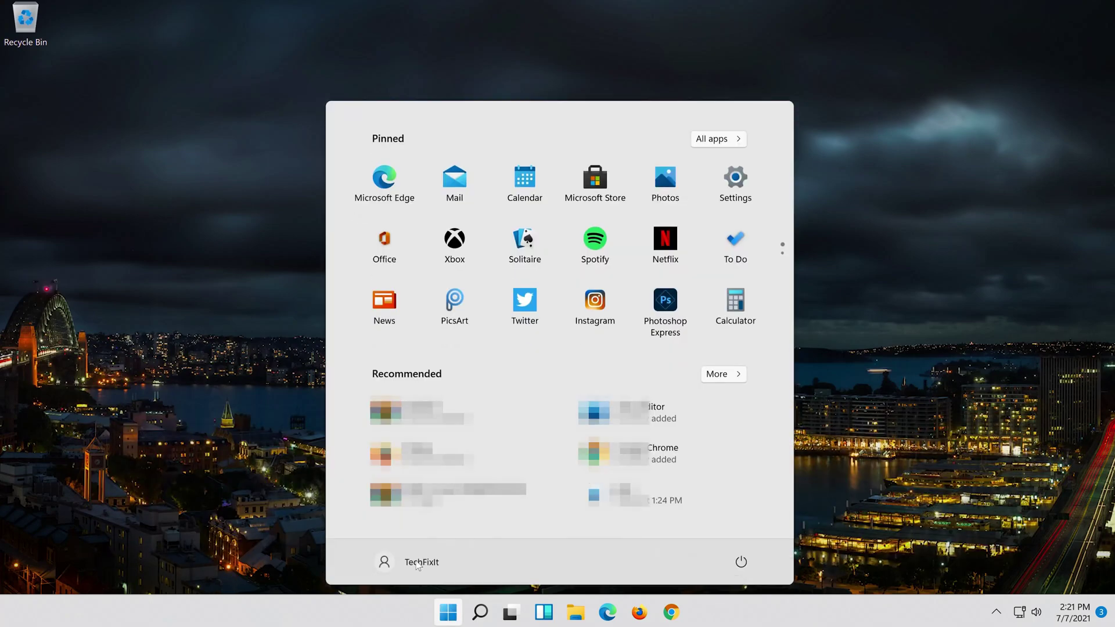
{"action": "left_click", "coordinate": [740, 570]}
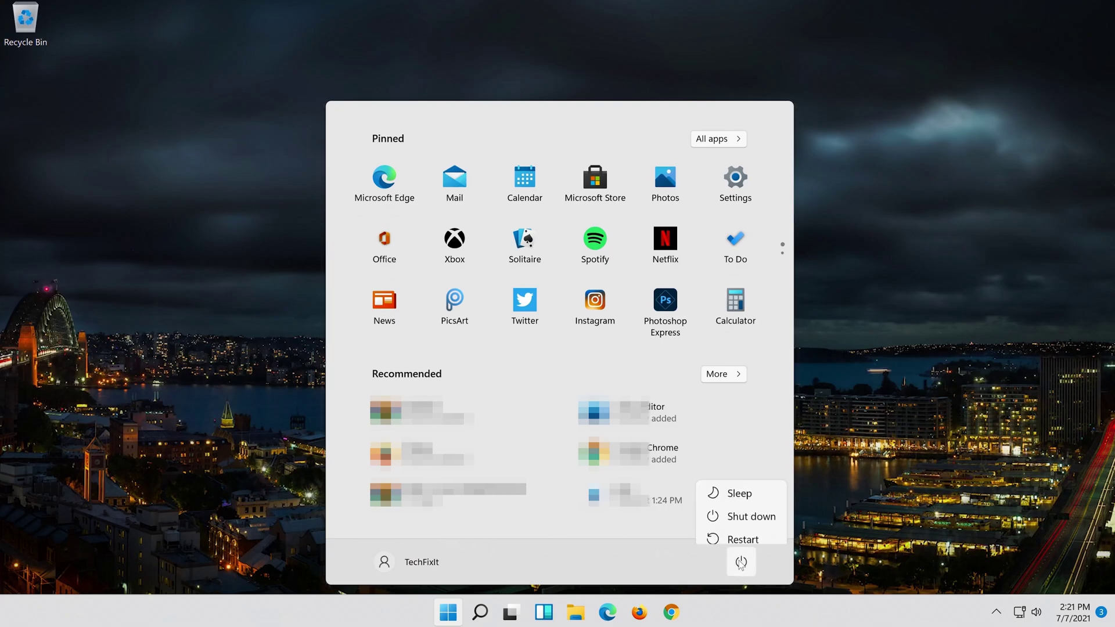
{"action": "left_click", "coordinate": [740, 538]}
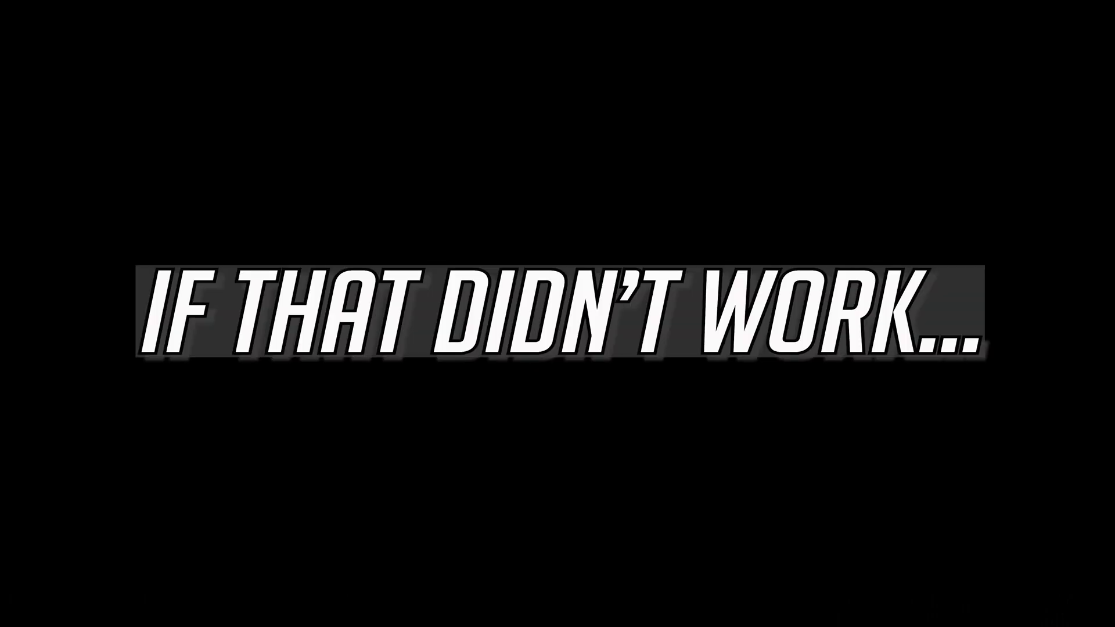
Search for 'device manager' and launch Device Manager
{"action": "left_click", "coordinate": [475, 620]}
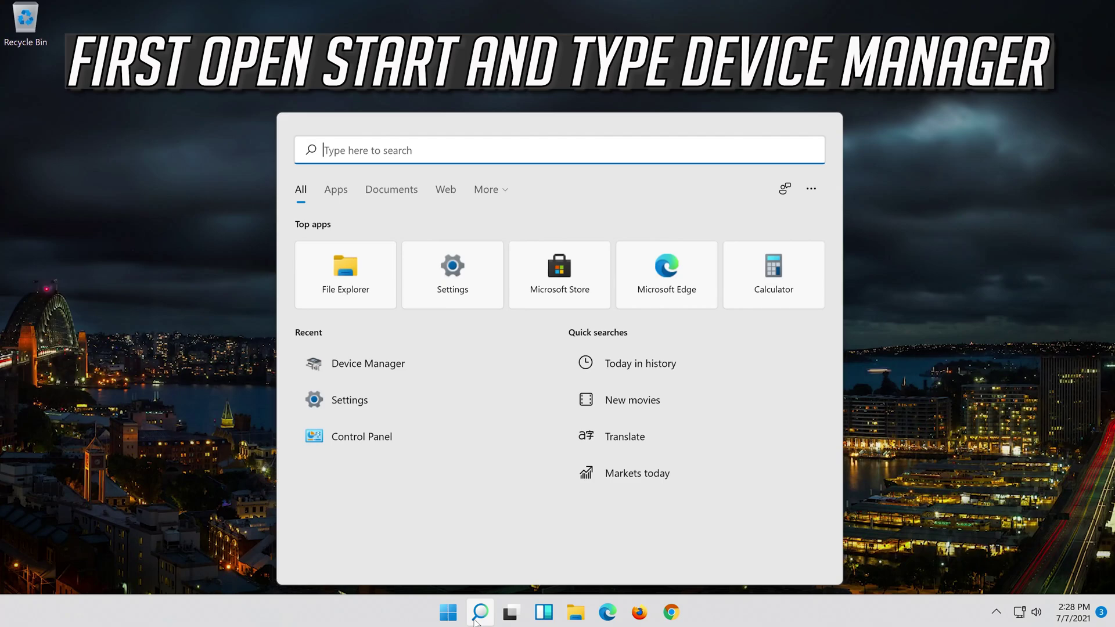
{"action": "type", "text": "device manager"}
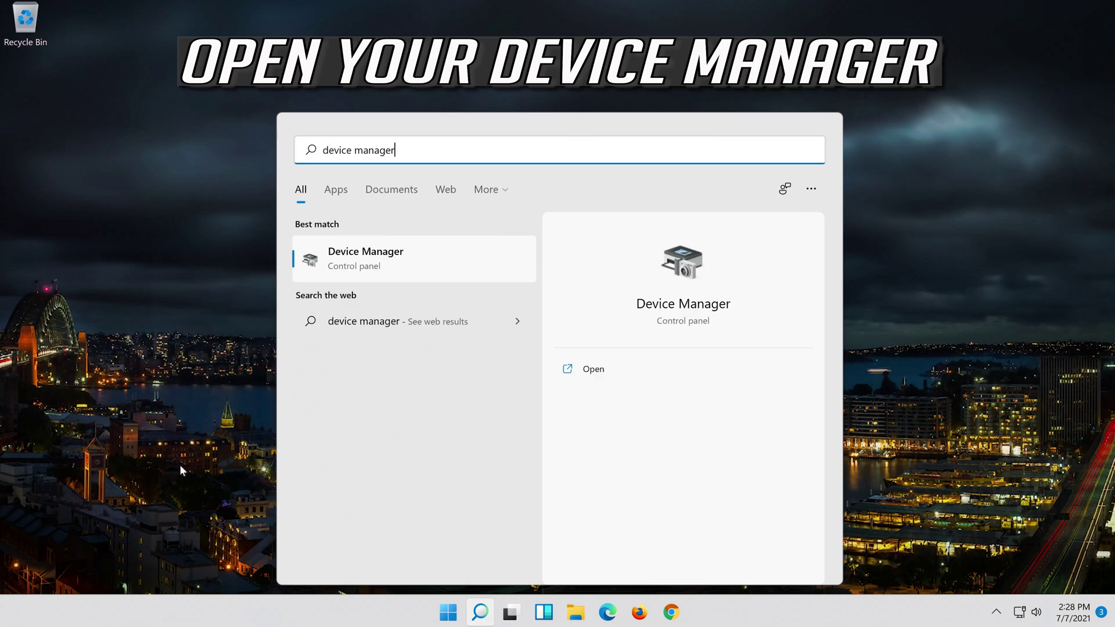
{"action": "left_click", "coordinate": [393, 263]}
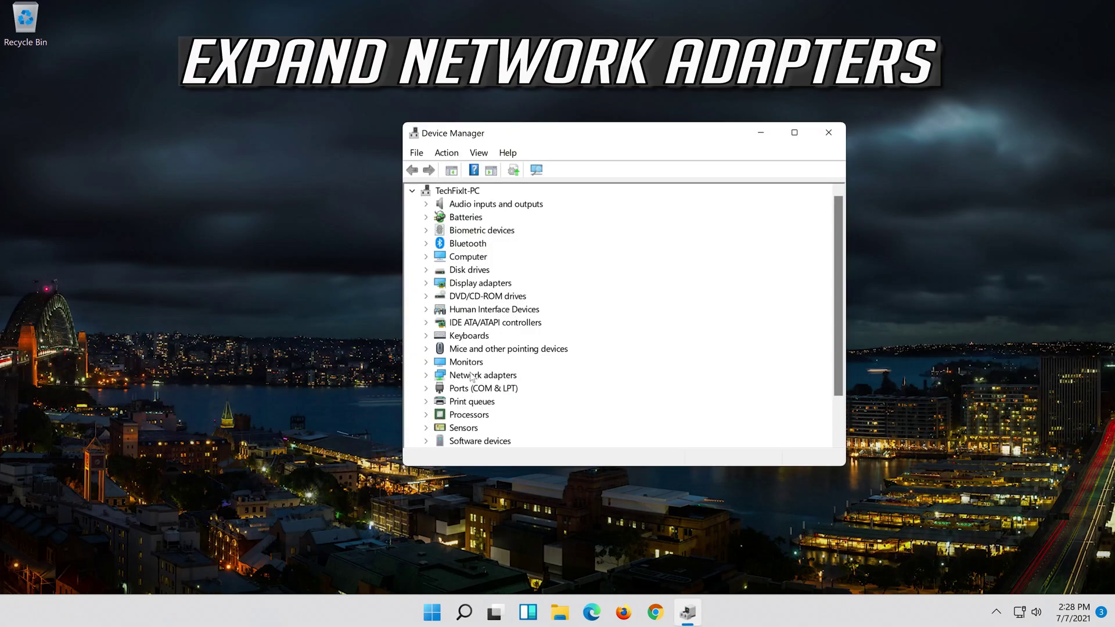
Open Properties for the Intel(R) 82574L Gigabit Network Connection under Network adapters
{"action": "left_click", "coordinate": [426, 375]}
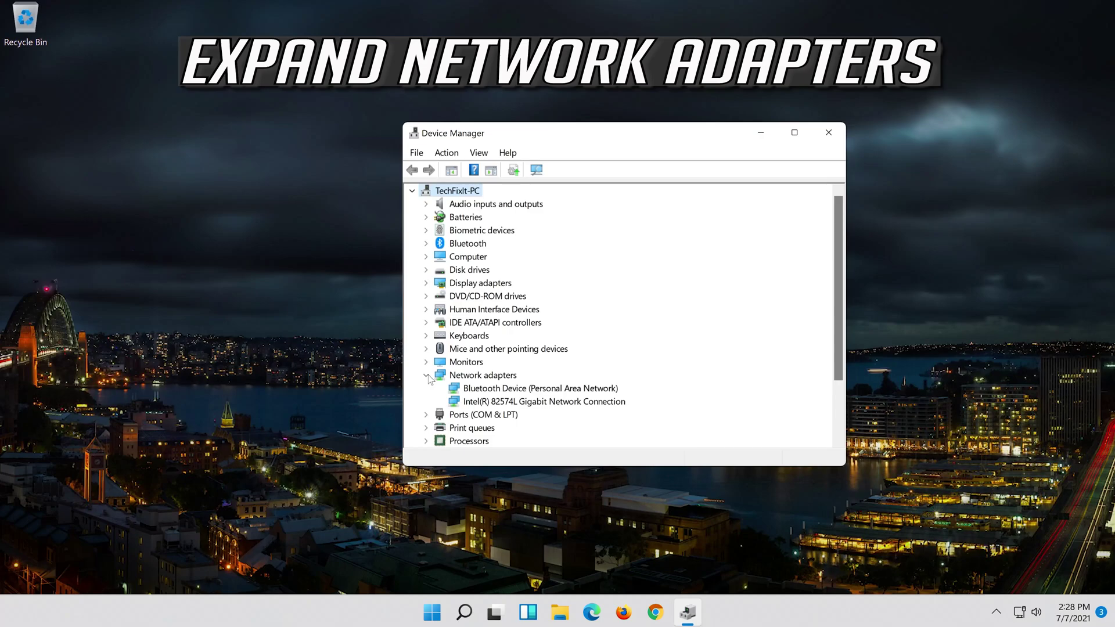
{"action": "left_click", "coordinate": [456, 400]}
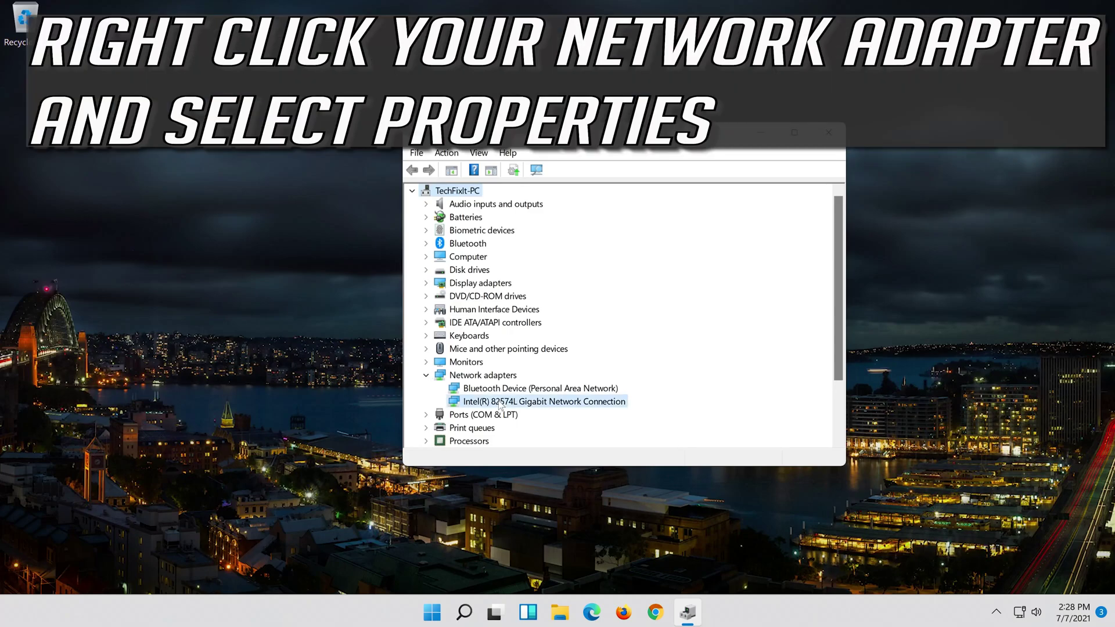
{"action": "right_click", "coordinate": [547, 405]}
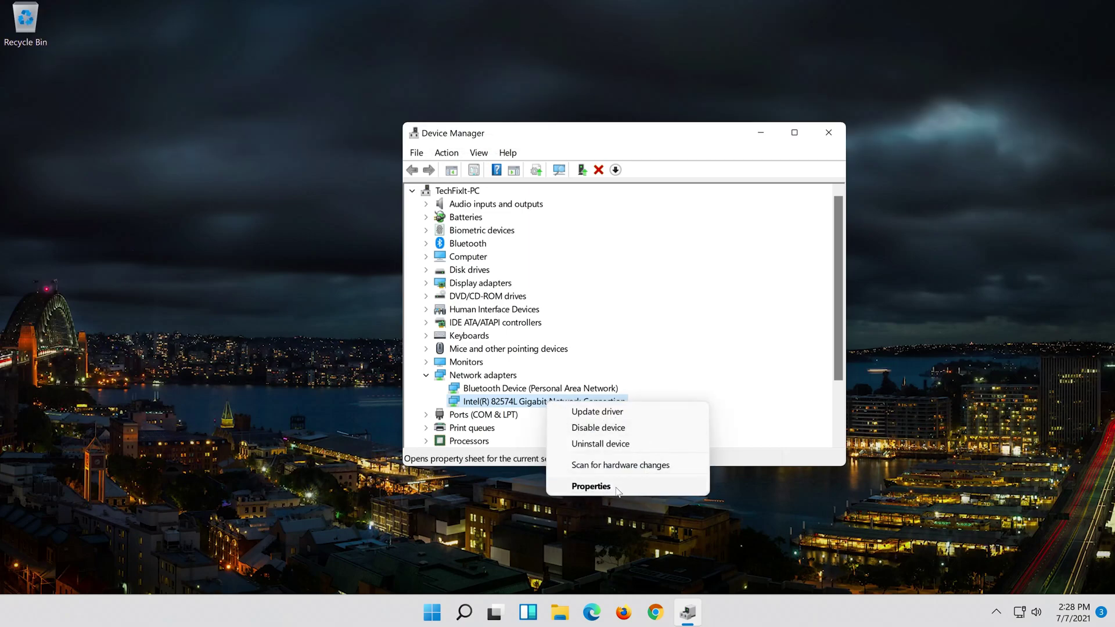
{"action": "left_click", "coordinate": [616, 487]}
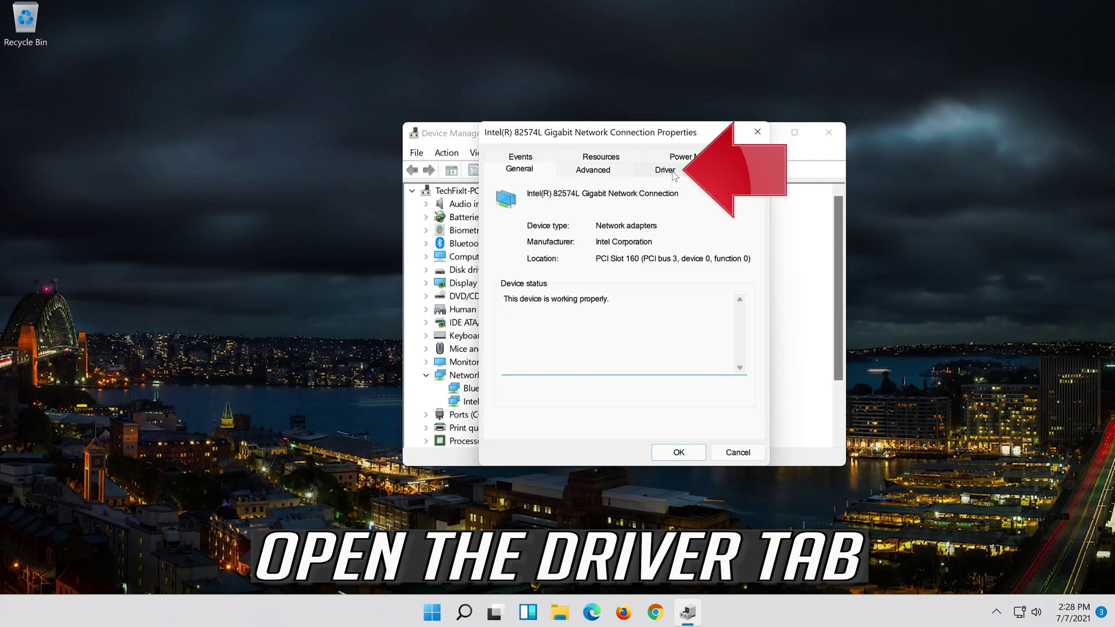
Uninstall the Intel adapter from its Driver tab and confirm the uninstall
{"action": "left_click", "coordinate": [672, 173]}
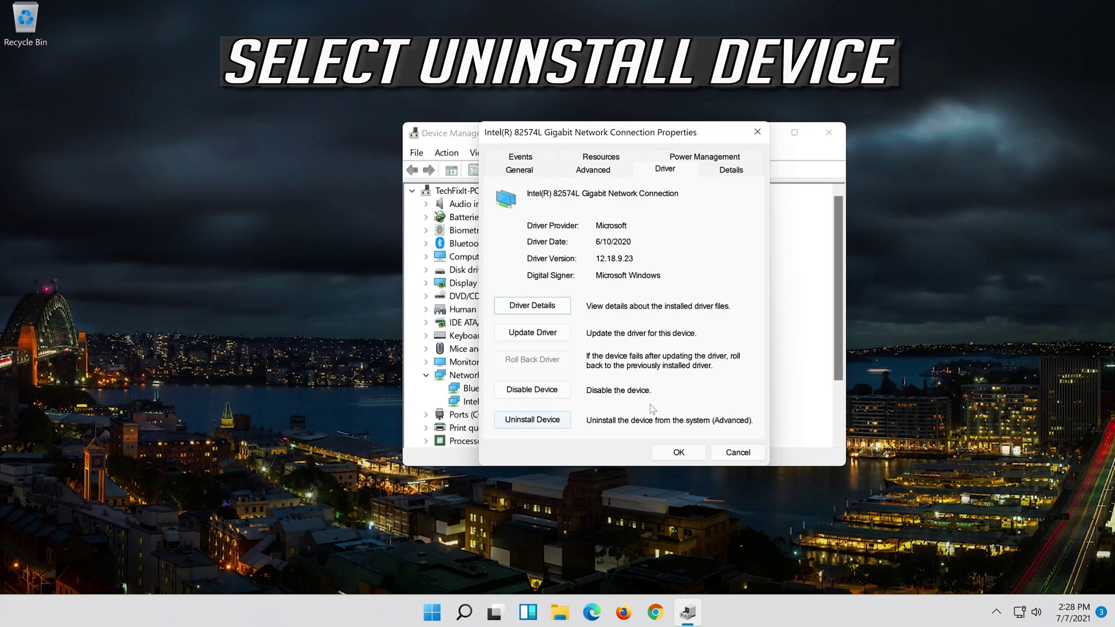
{"action": "left_click", "coordinate": [543, 425]}
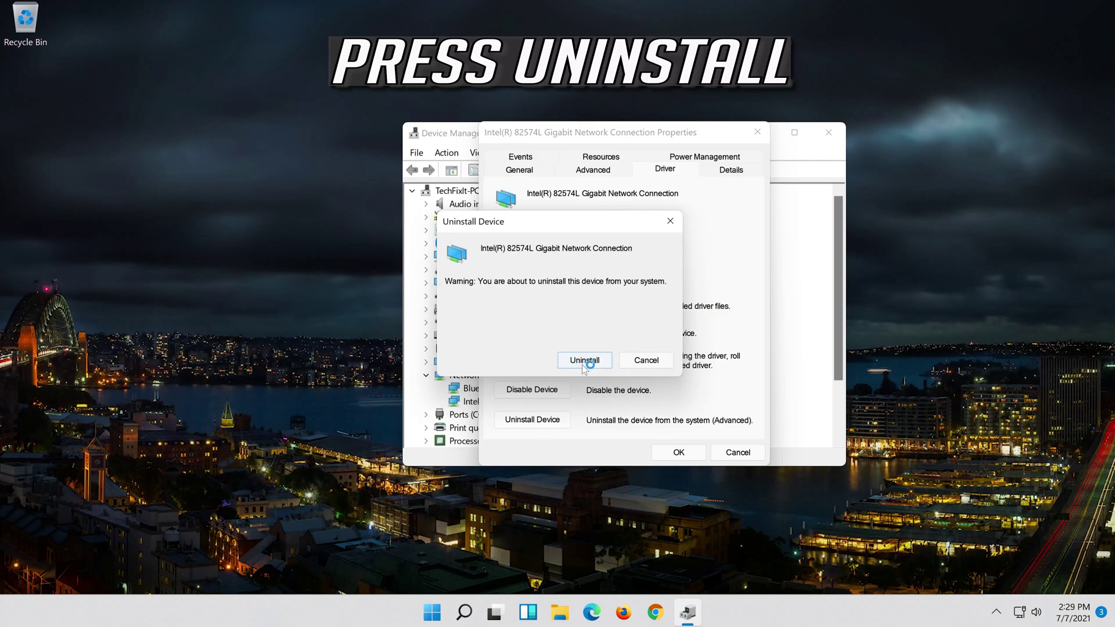
{"action": "left_click", "coordinate": [585, 360]}
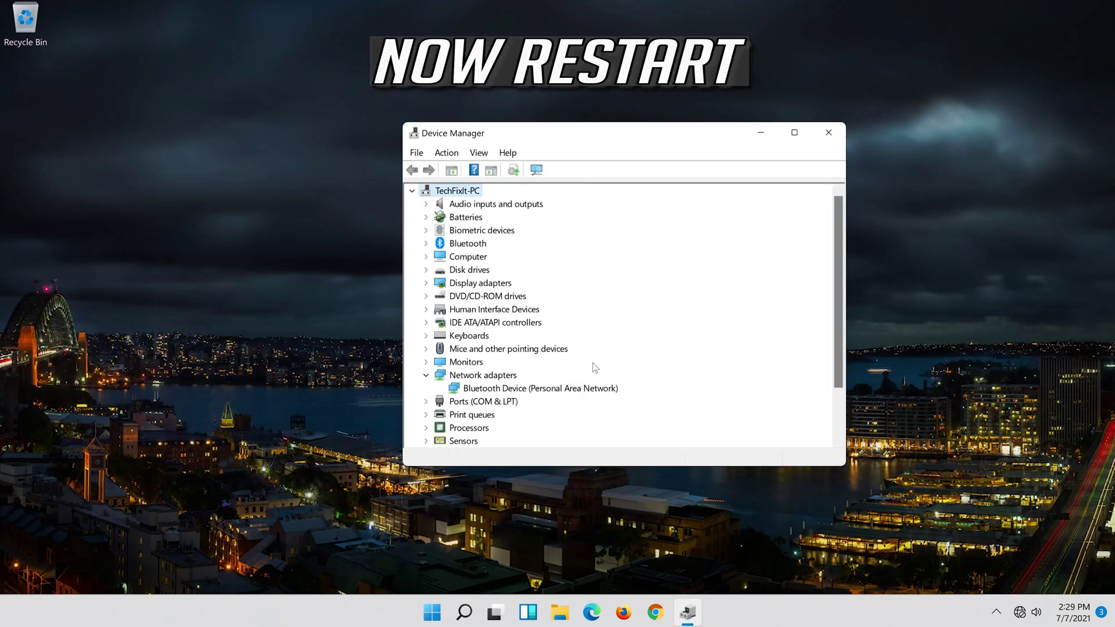
Close Device Manager and restart Windows from the Start menu's Power options
{"action": "left_click", "coordinate": [837, 134]}
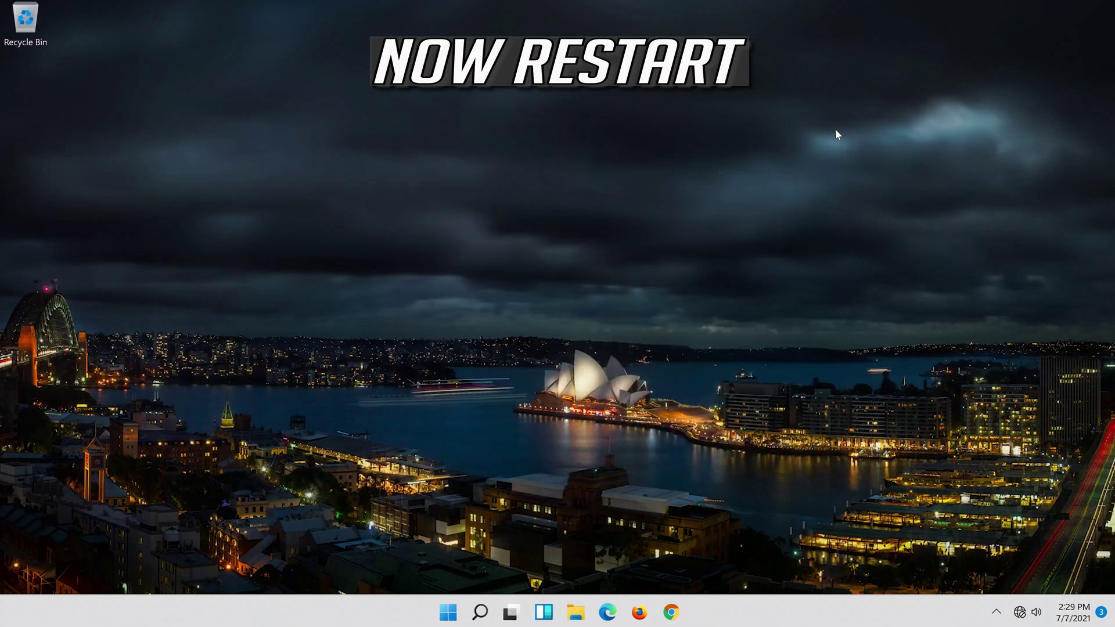
{"action": "left_click", "coordinate": [453, 613]}
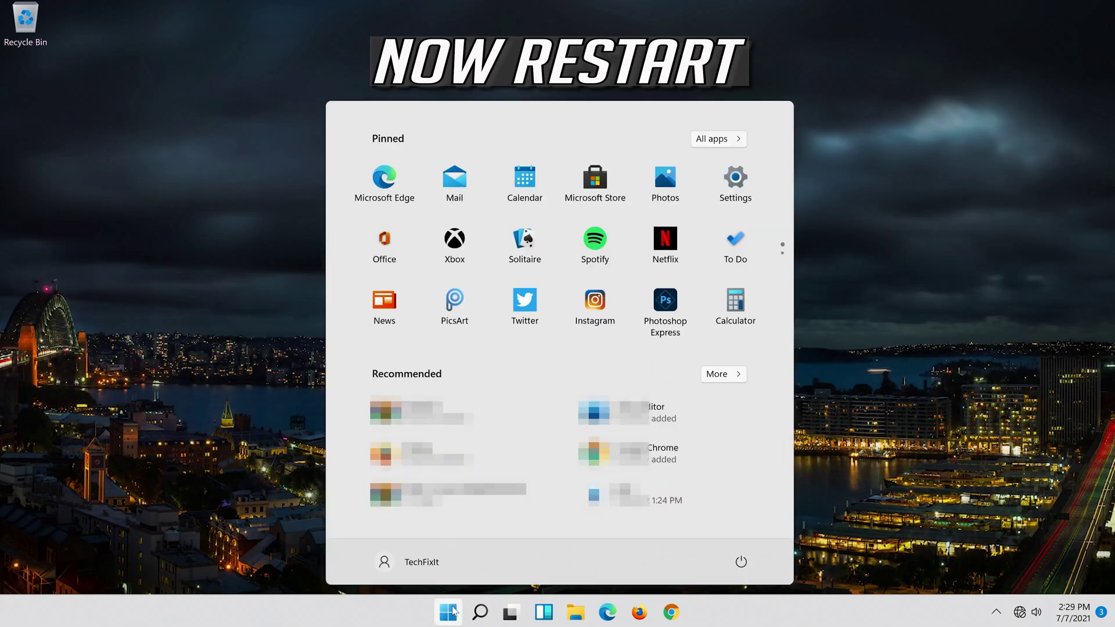
{"action": "left_click", "coordinate": [742, 562]}
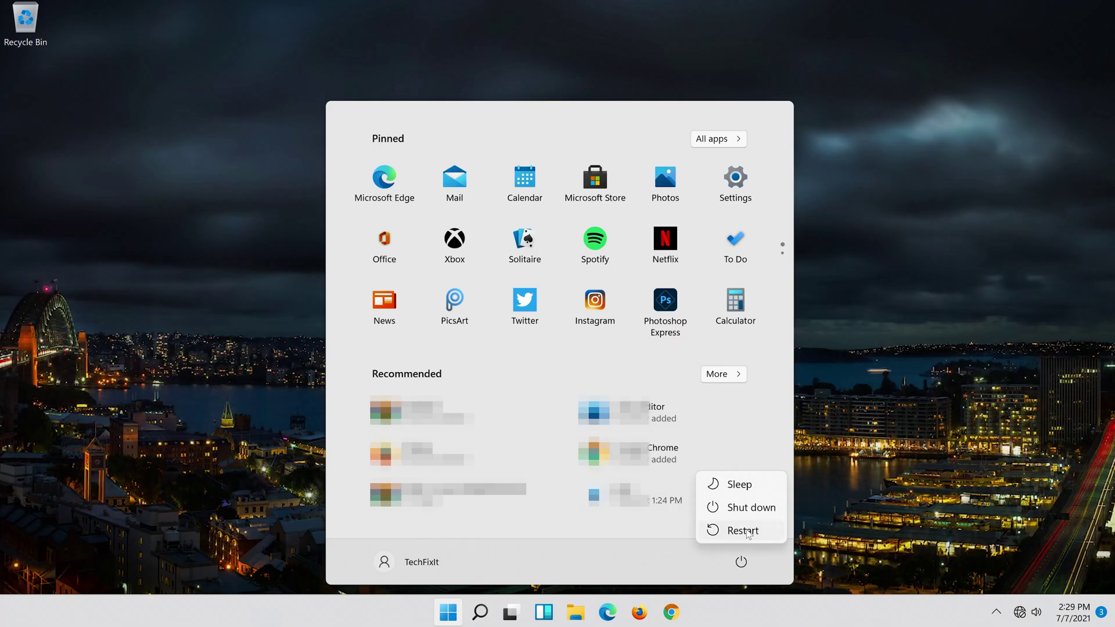
{"action": "left_click", "coordinate": [743, 531]}
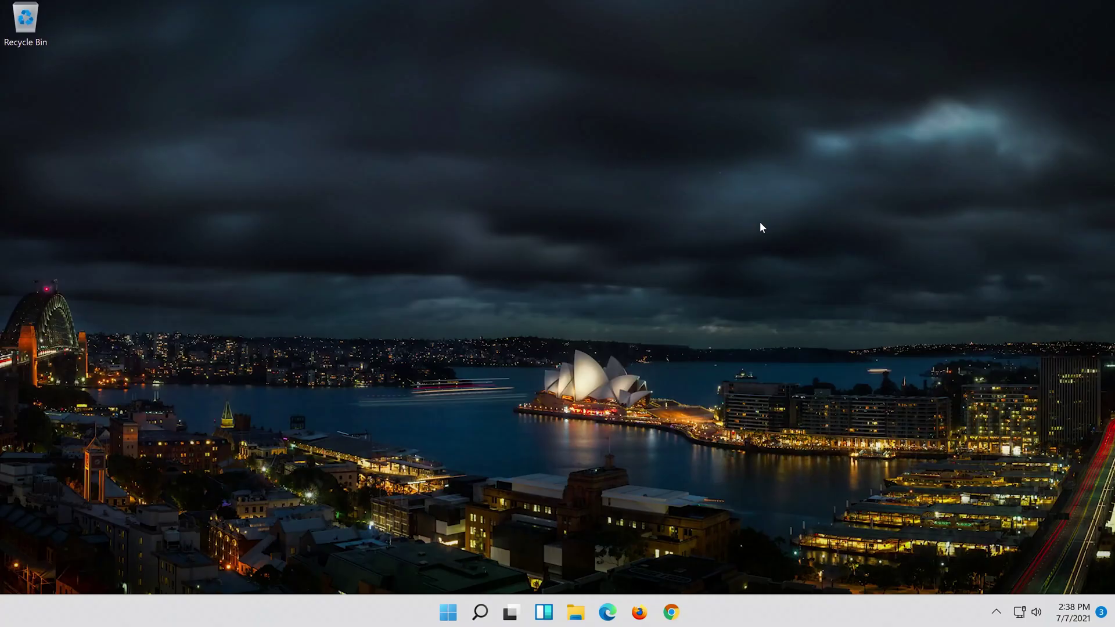
Launch Settings from search and bring up the Ethernet page's IP and DNS assignment details
{"action": "left_click", "coordinate": [482, 613]}
{"action": "type", "text": "settings"}
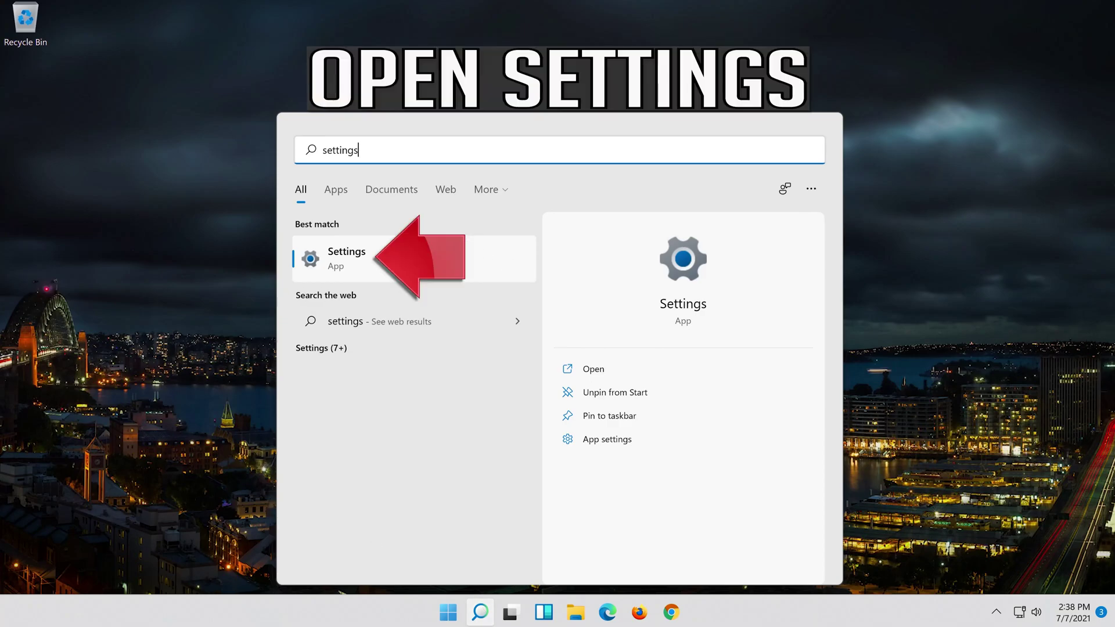
{"action": "left_click", "coordinate": [431, 262]}
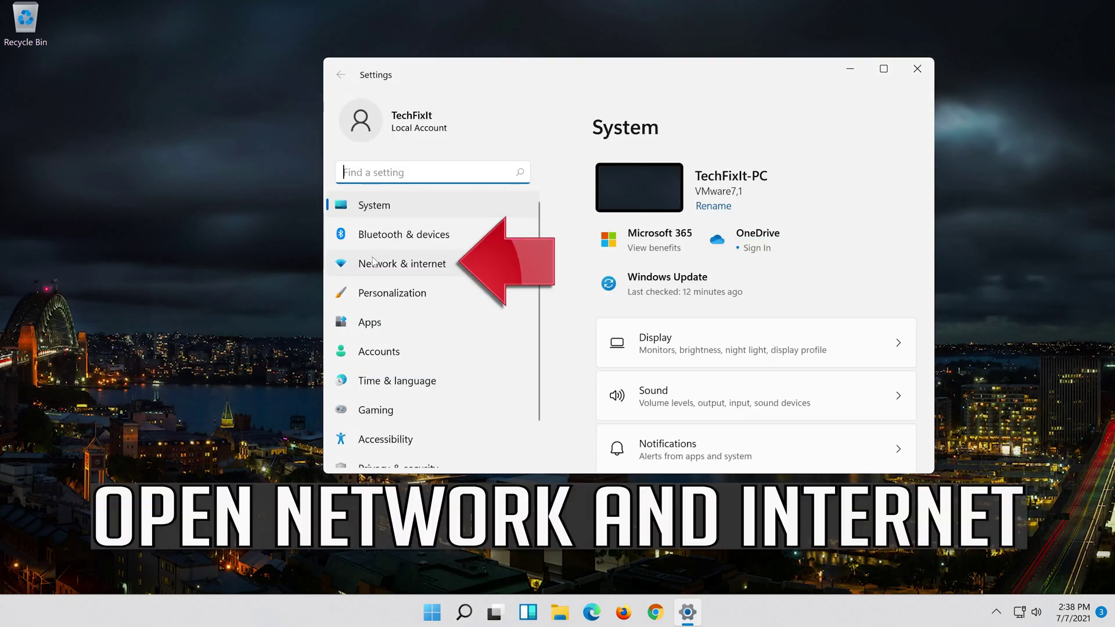
{"action": "left_click", "coordinate": [464, 272]}
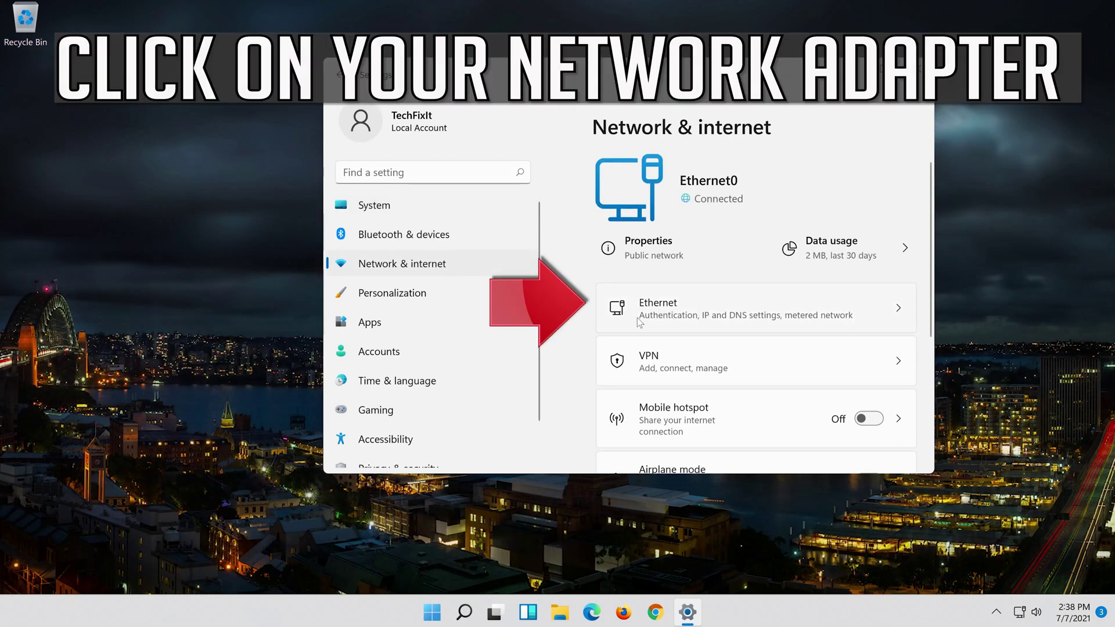
{"action": "left_click", "coordinate": [786, 313]}
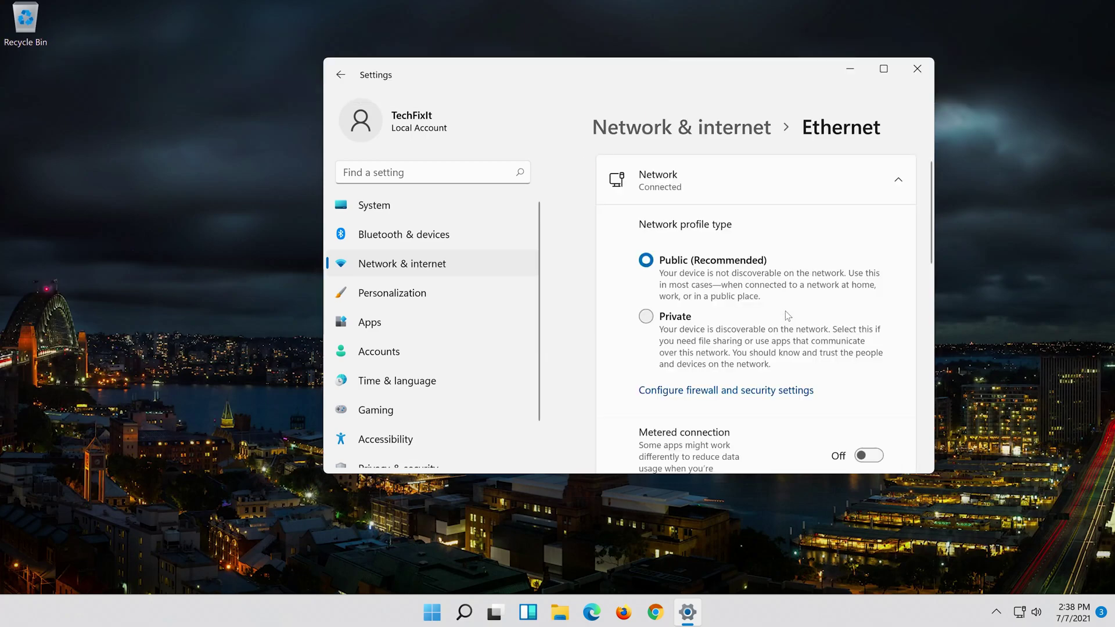
{"action": "scroll", "coordinate": [787, 315], "scroll_direction": "down", "scroll_amount": 5}
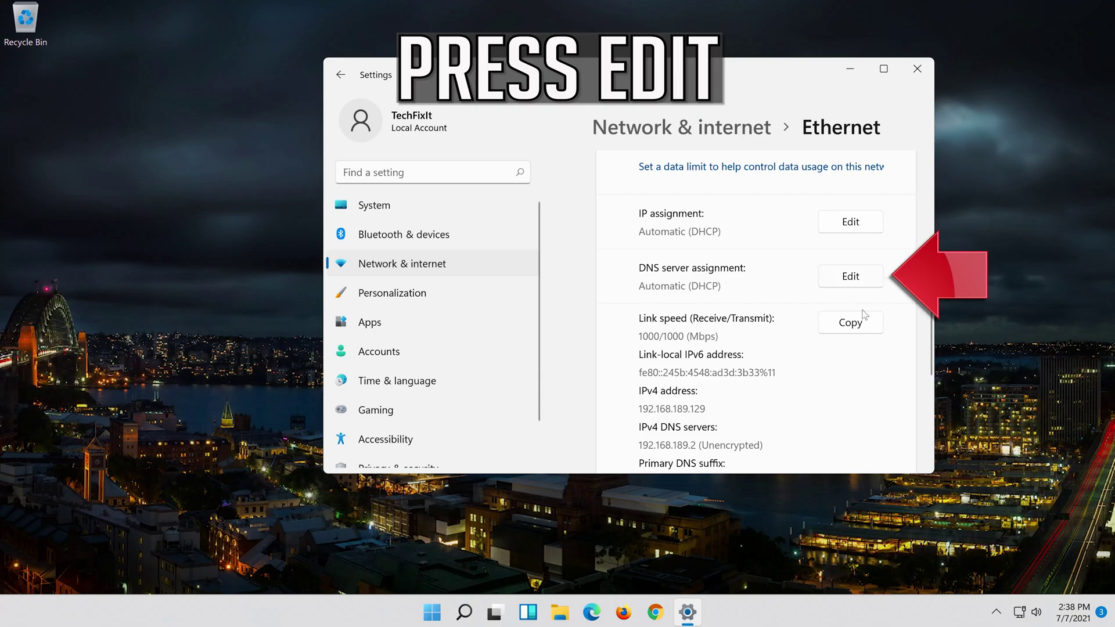
Switch DNS assignment to Manual with IPv4 on and preferred DNS 8.8.8.8, encrypted preferred
{"action": "left_click", "coordinate": [834, 280]}
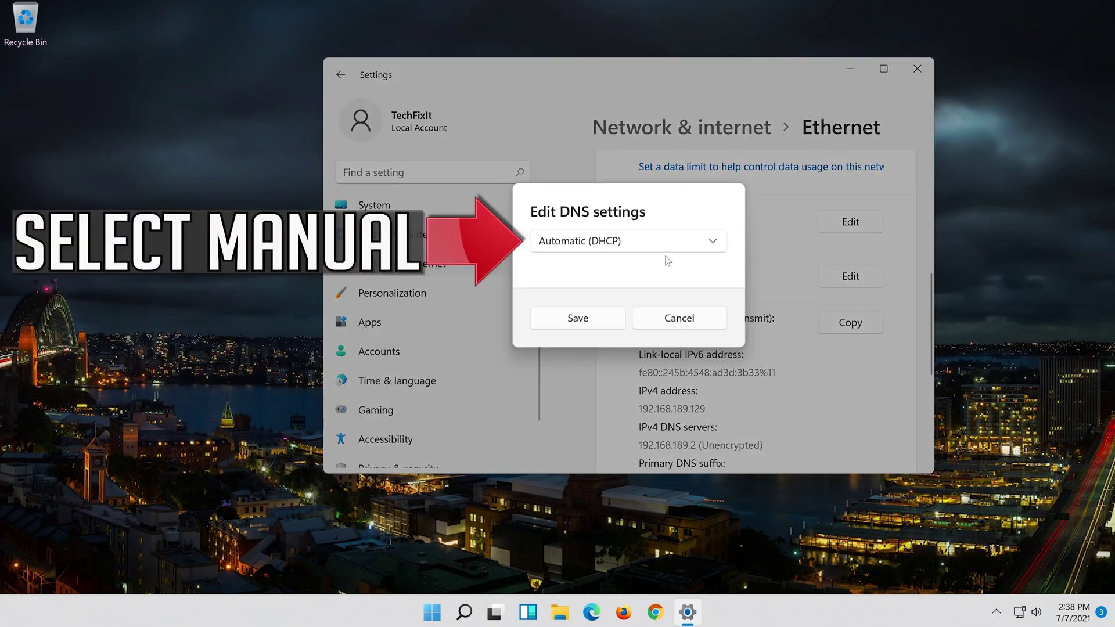
{"action": "left_click", "coordinate": [583, 248]}
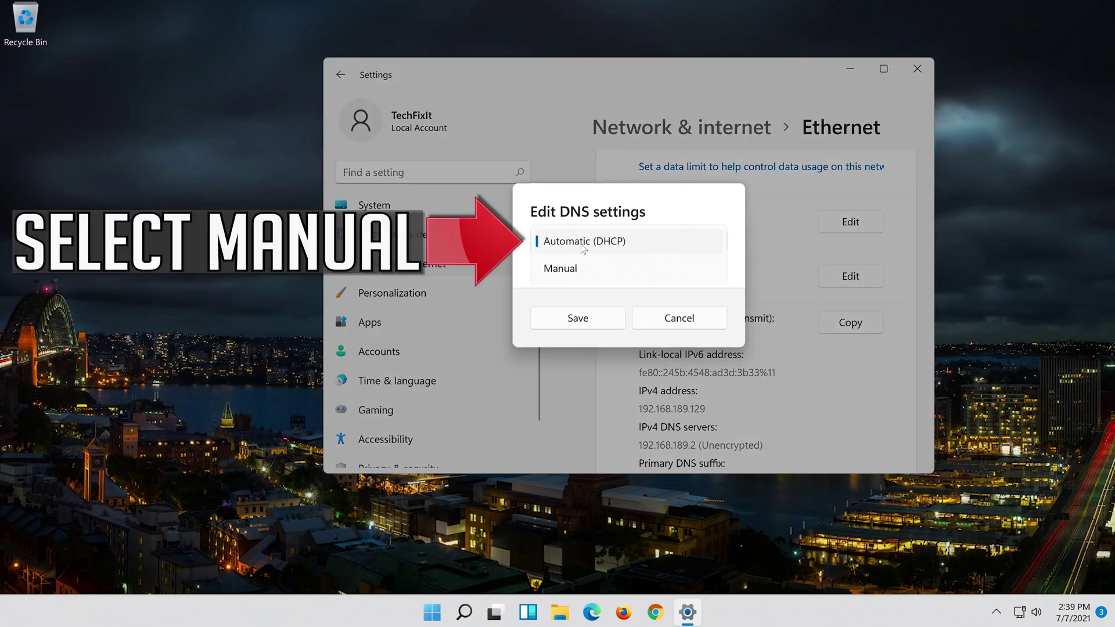
{"action": "left_click", "coordinate": [619, 274]}
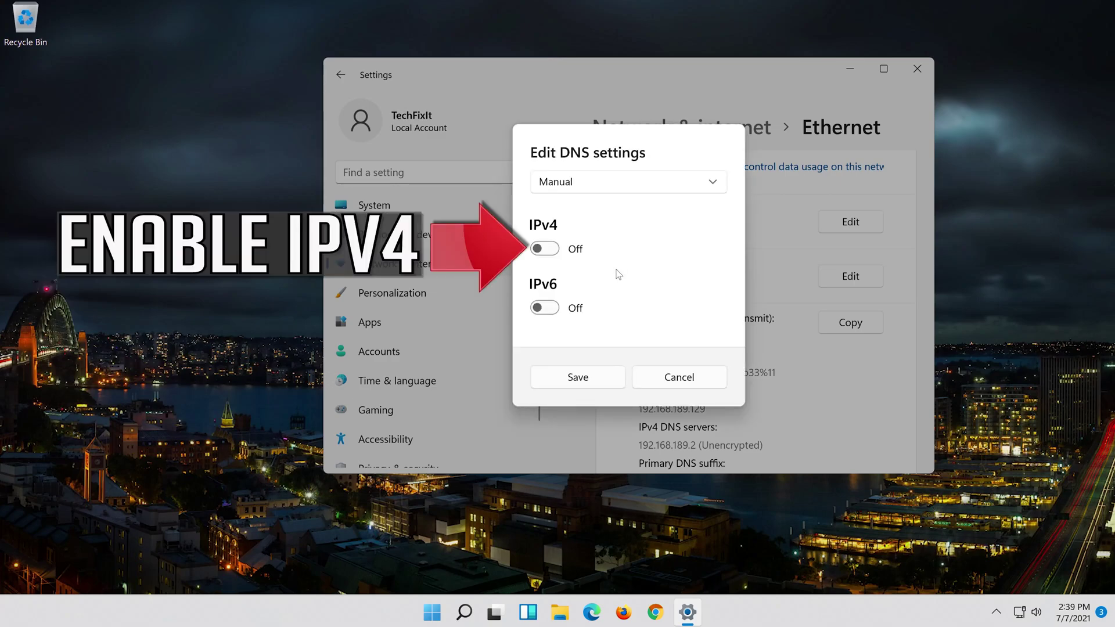
{"action": "left_click", "coordinate": [544, 249]}
{"action": "left_click", "coordinate": [672, 231]}
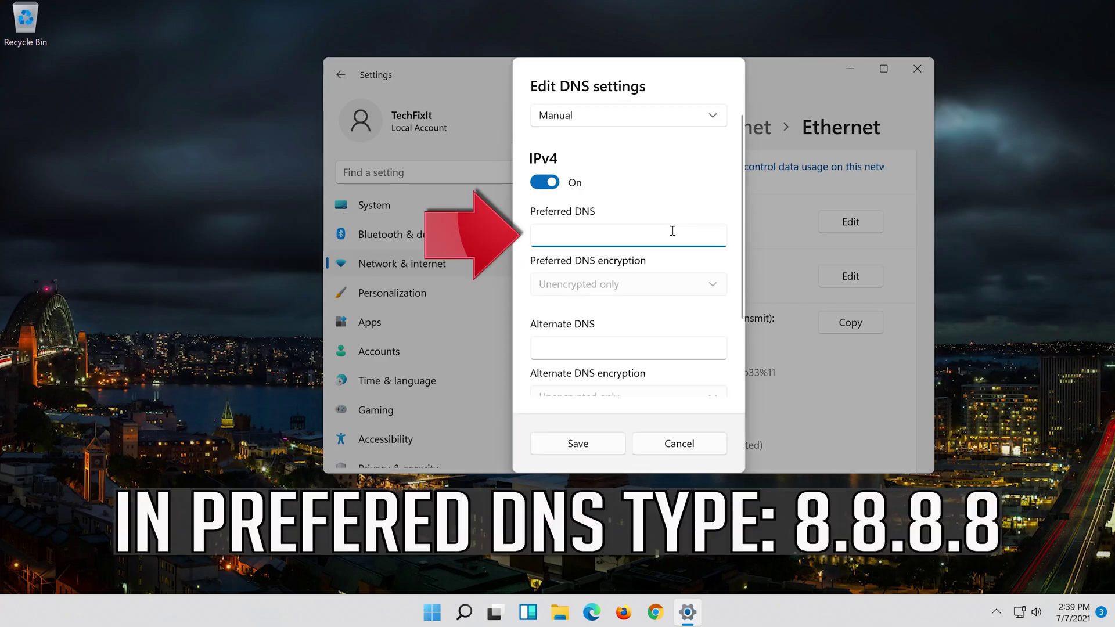
{"action": "type", "text": "8.8.8.8"}
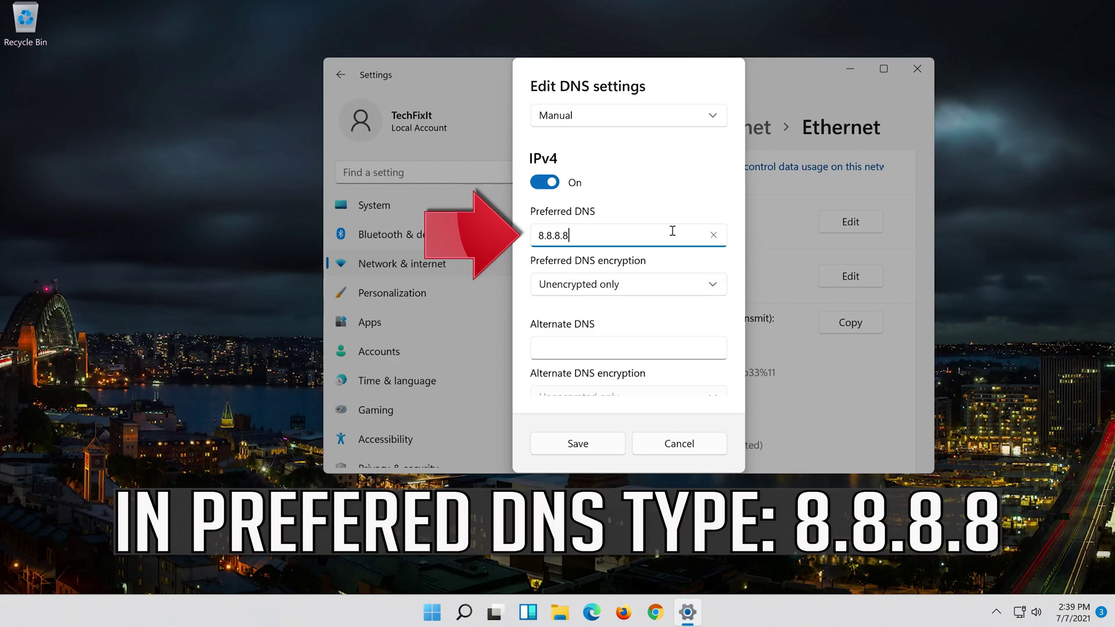
{"action": "left_click", "coordinate": [714, 279]}
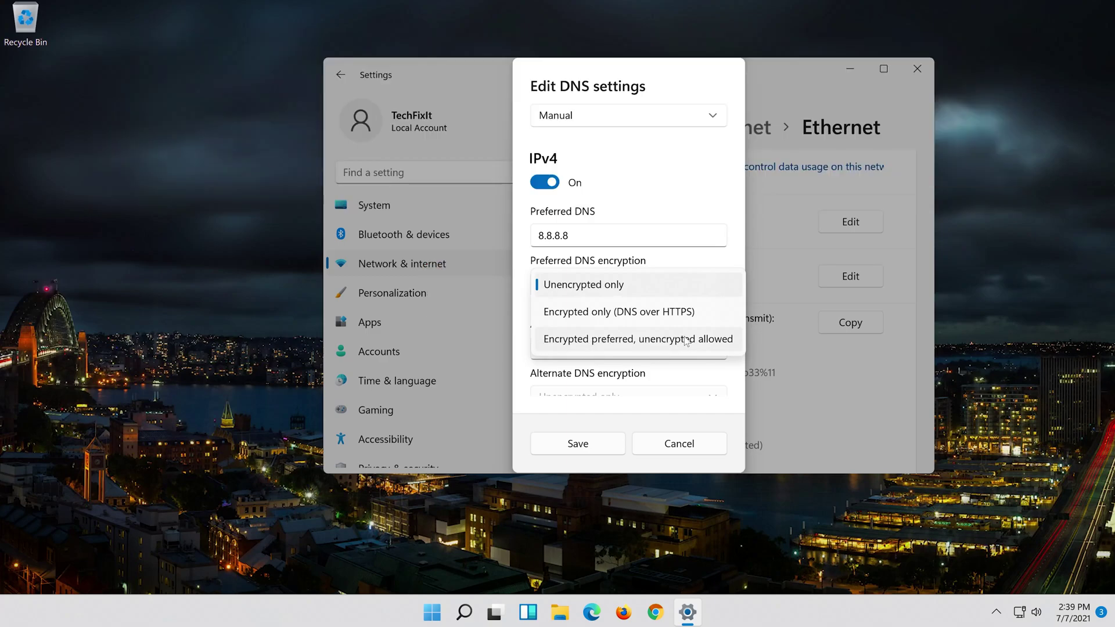
{"action": "left_click", "coordinate": [687, 341]}
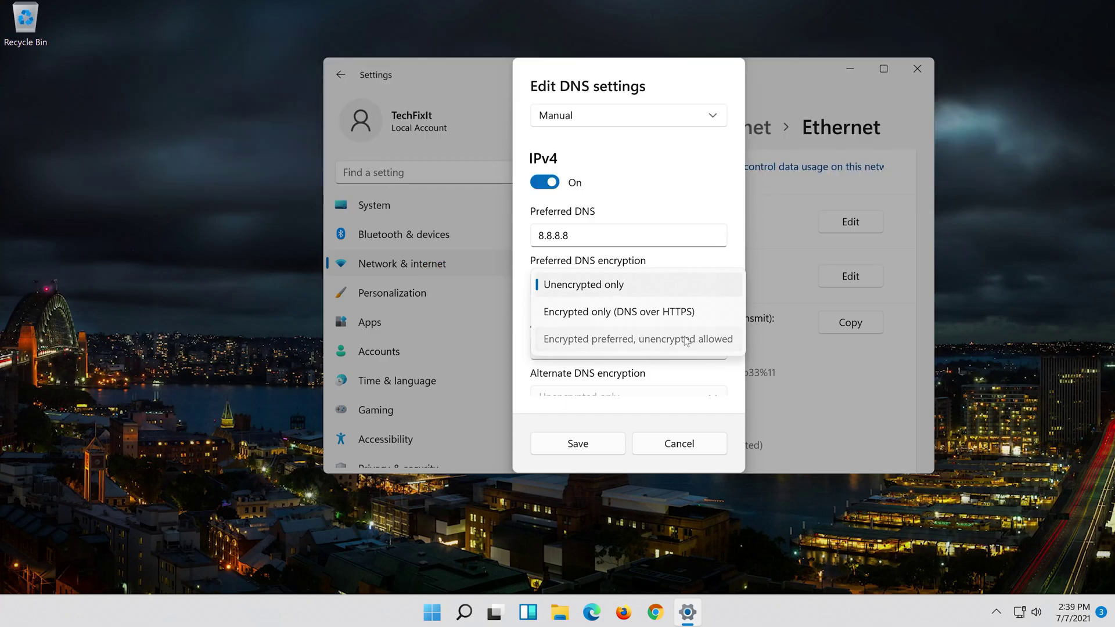
Set alternate DNS 8.8.4.4 to encrypted preferred and save the manual DNS settings
{"action": "left_click", "coordinate": [671, 347]}
{"action": "type", "text": "8."}
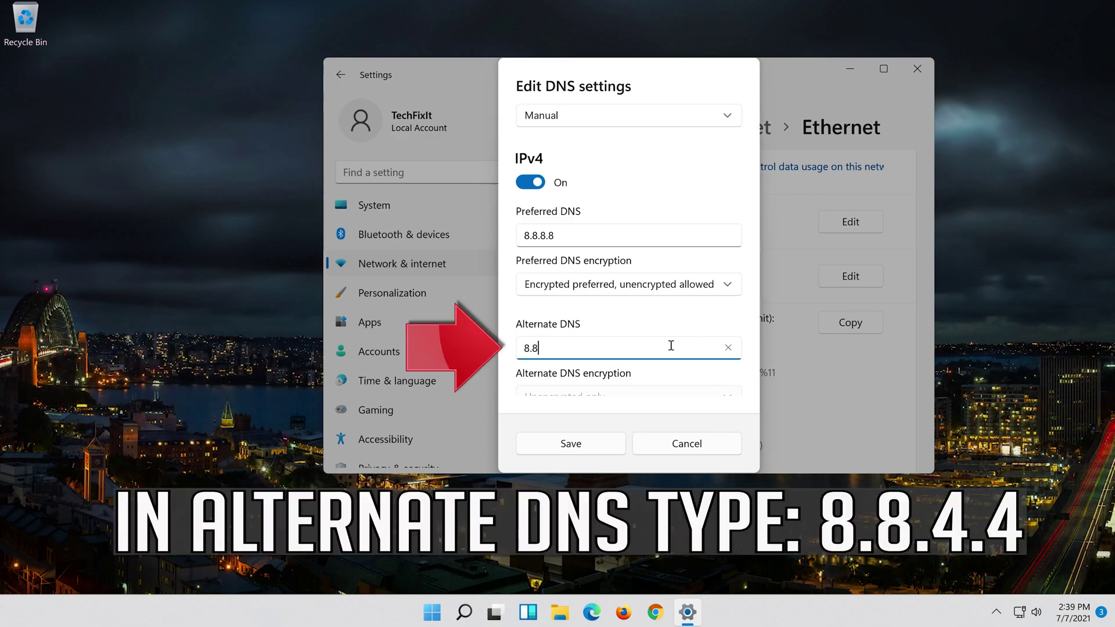
{"action": "type", "text": "8.4.4"}
{"action": "scroll", "coordinate": [731, 322], "scroll_direction": "down", "scroll_amount": 1}
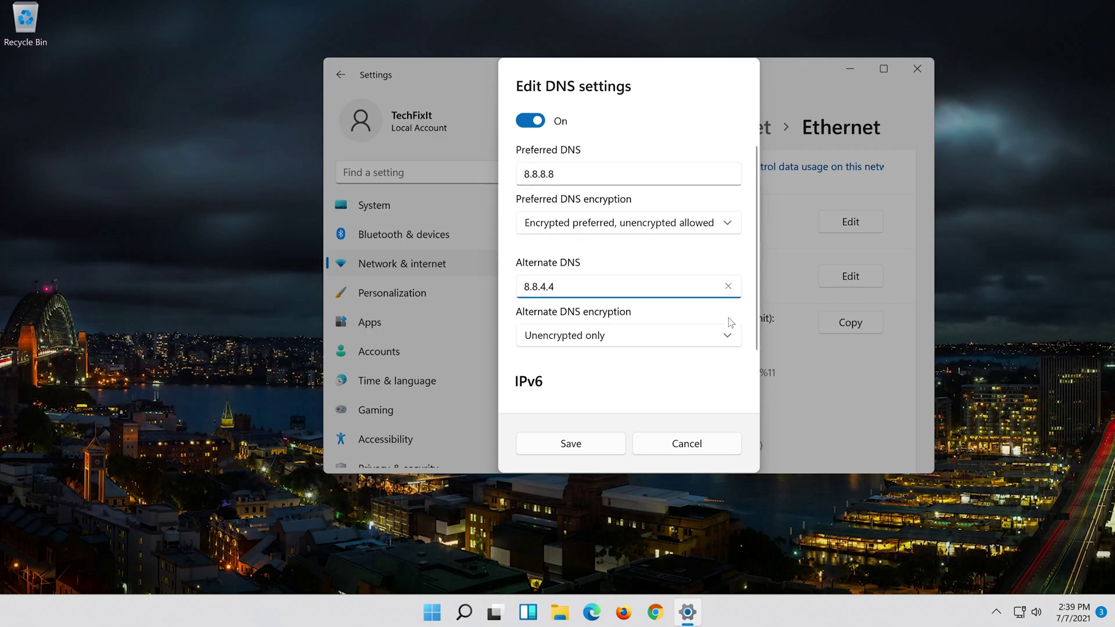
{"action": "scroll", "coordinate": [731, 322], "scroll_direction": "down", "scroll_amount": 1}
{"action": "left_click", "coordinate": [670, 311]}
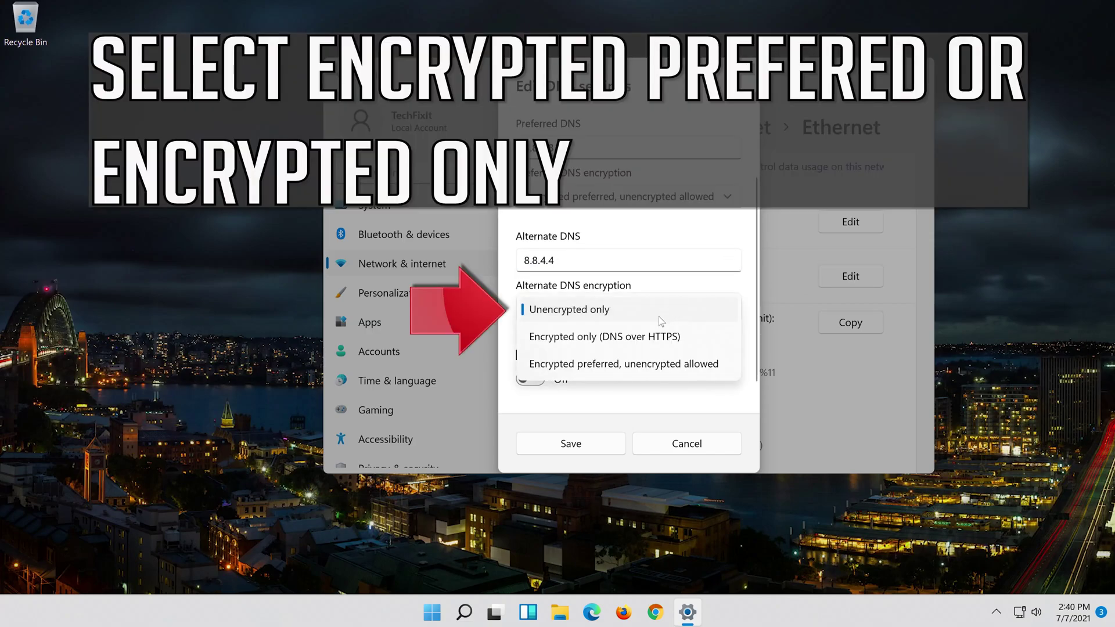
{"action": "left_click", "coordinate": [644, 366]}
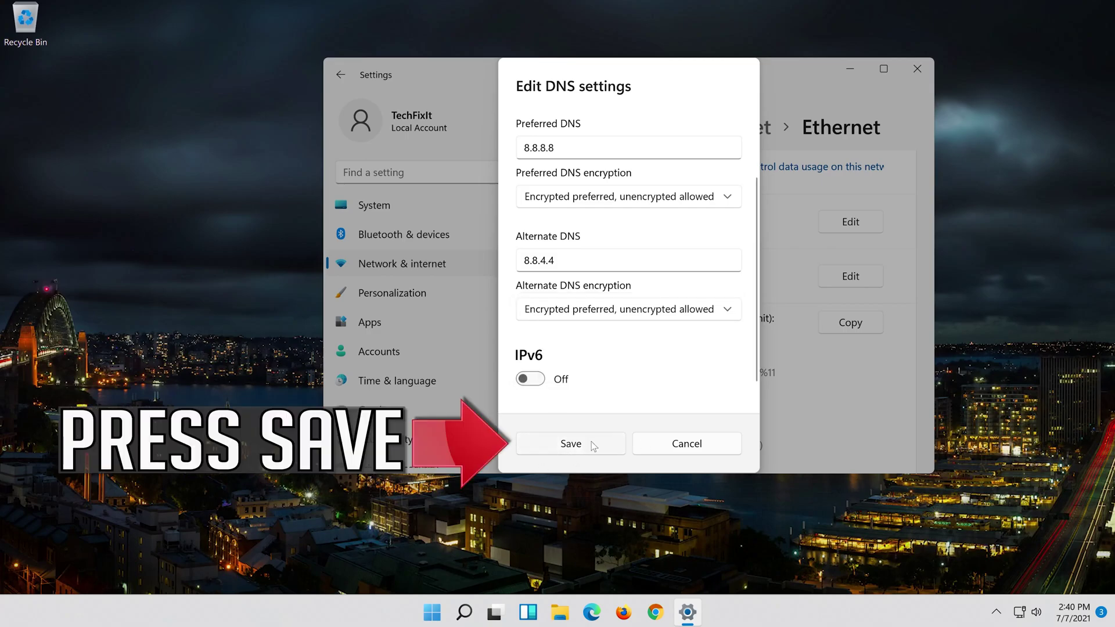
{"action": "left_click", "coordinate": [557, 445]}
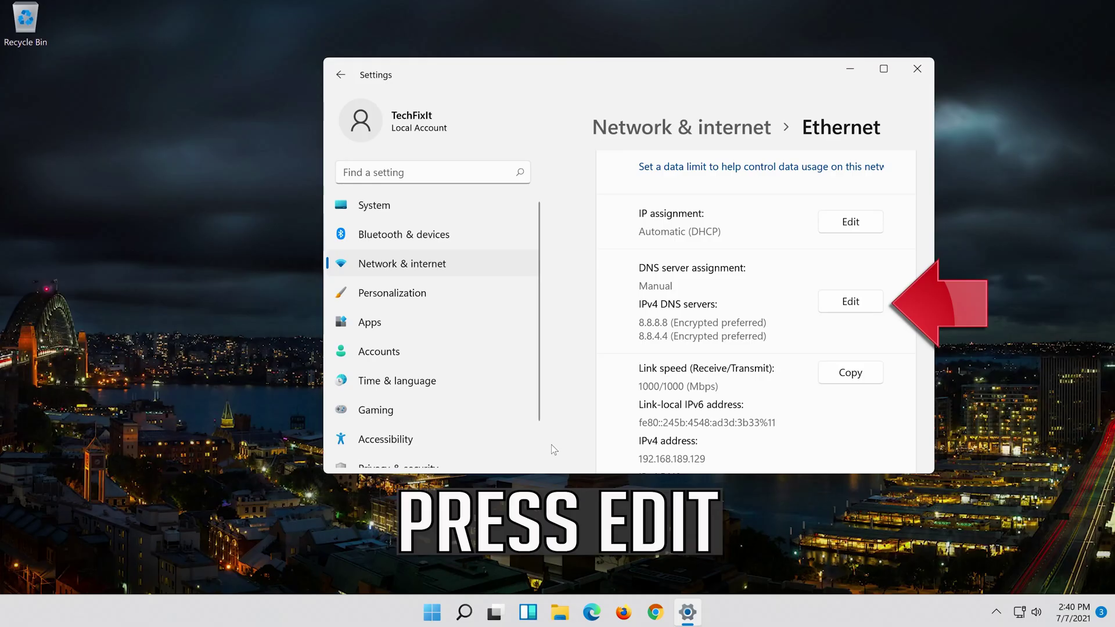
Turn off manual IPv4 DNS, choose Automatic (DHCP) for Ethernet DNS assignment, and save
{"action": "left_click", "coordinate": [847, 303]}
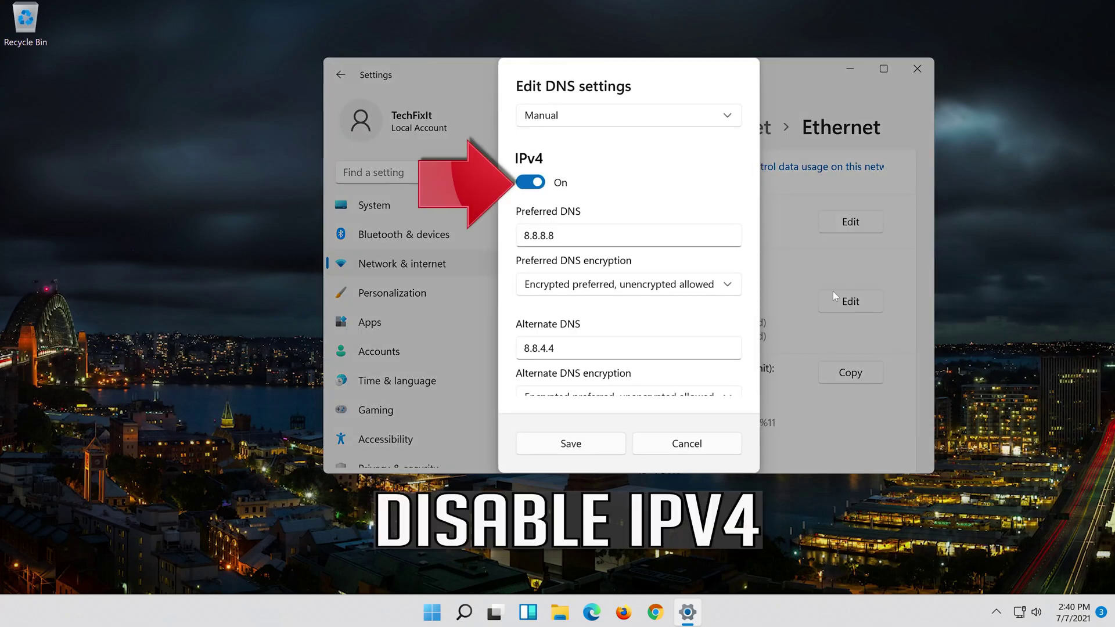
{"action": "left_click", "coordinate": [539, 183]}
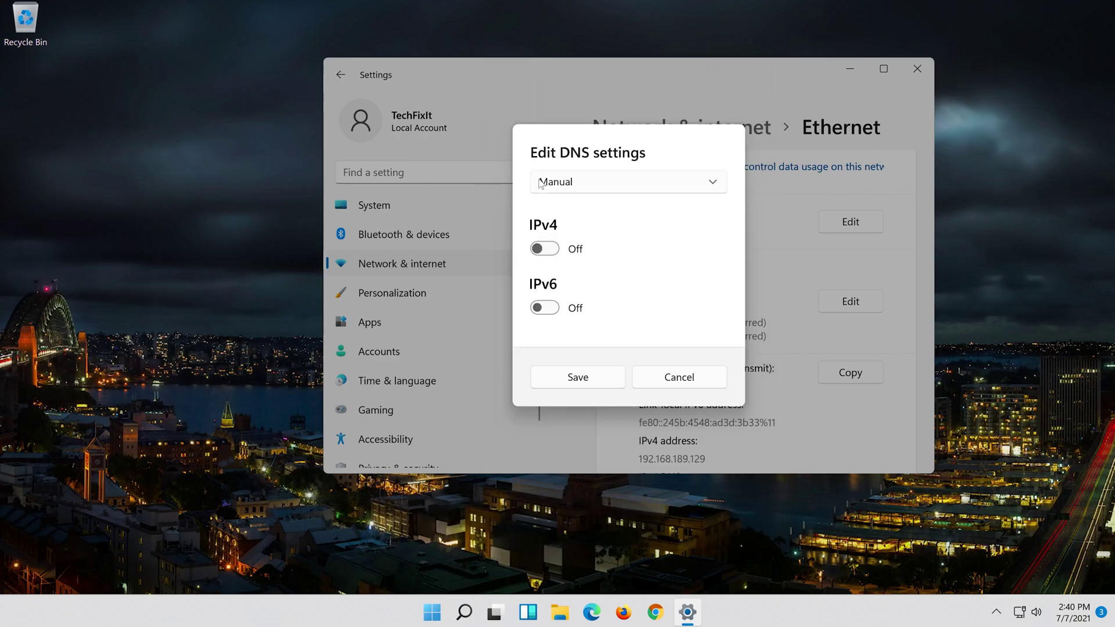
{"action": "left_click", "coordinate": [625, 182]}
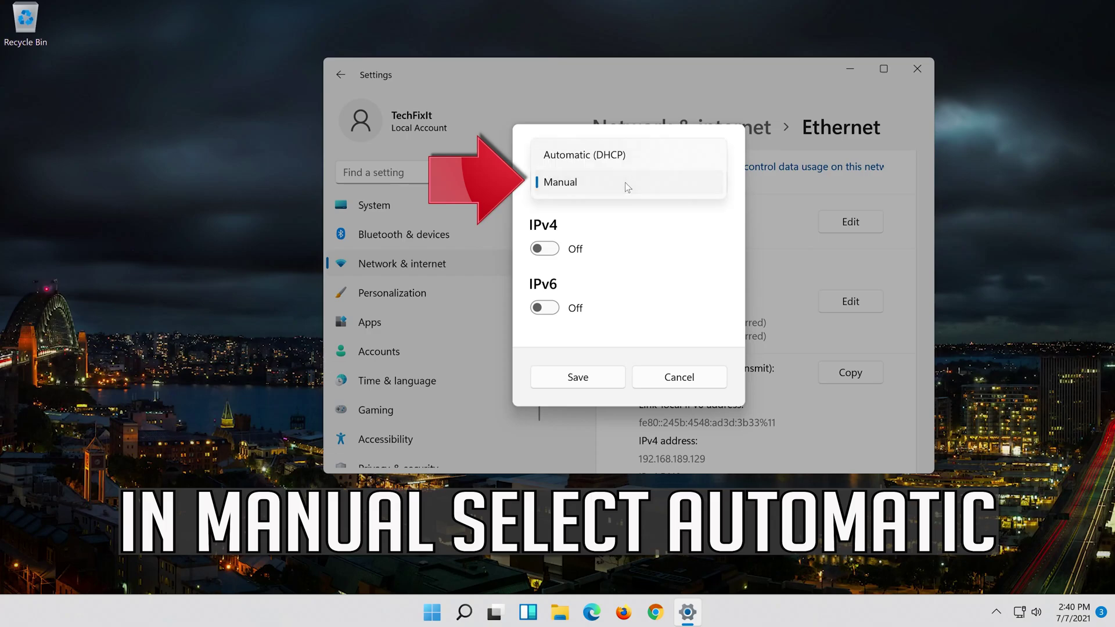
{"action": "left_click", "coordinate": [650, 154]}
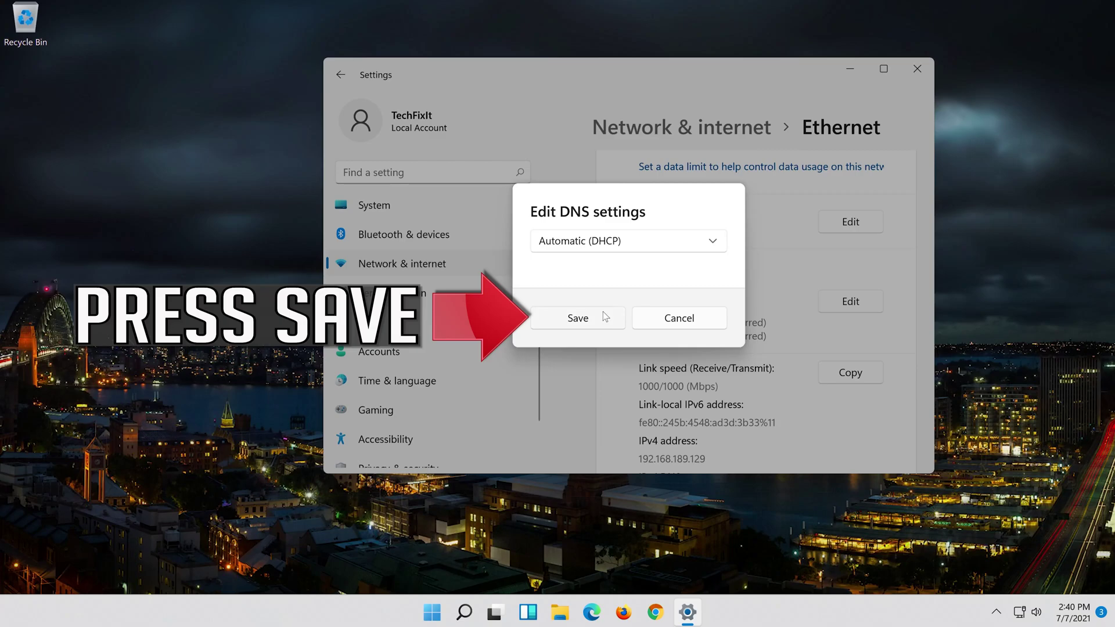
{"action": "left_click", "coordinate": [576, 323]}
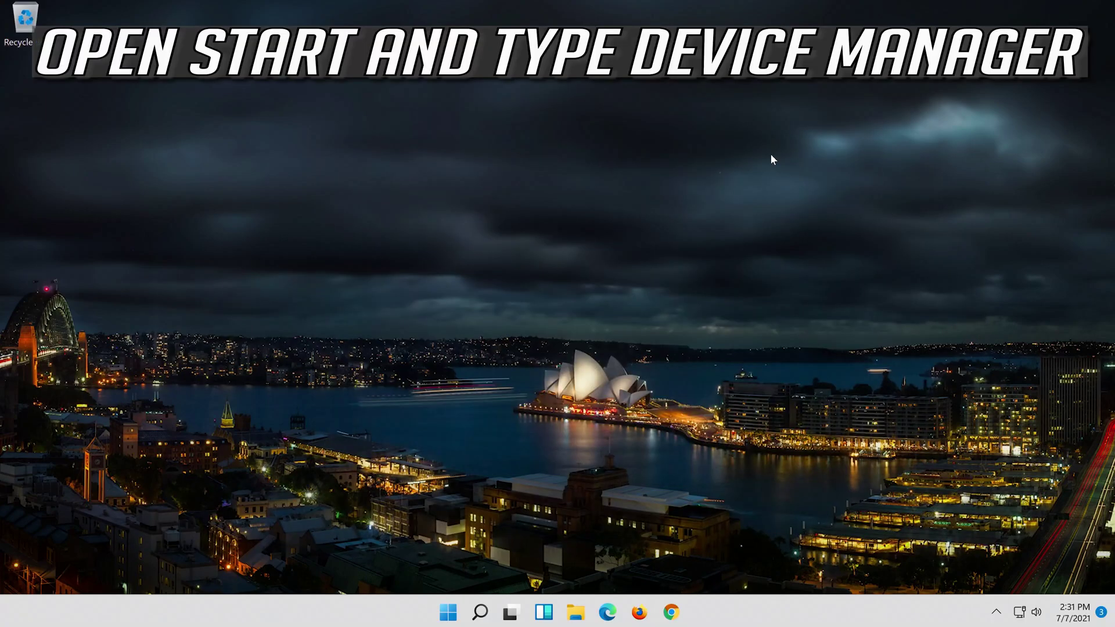
Search Windows for 'device manager' and launch the Device Manager best match
{"action": "left_click", "coordinate": [480, 613]}
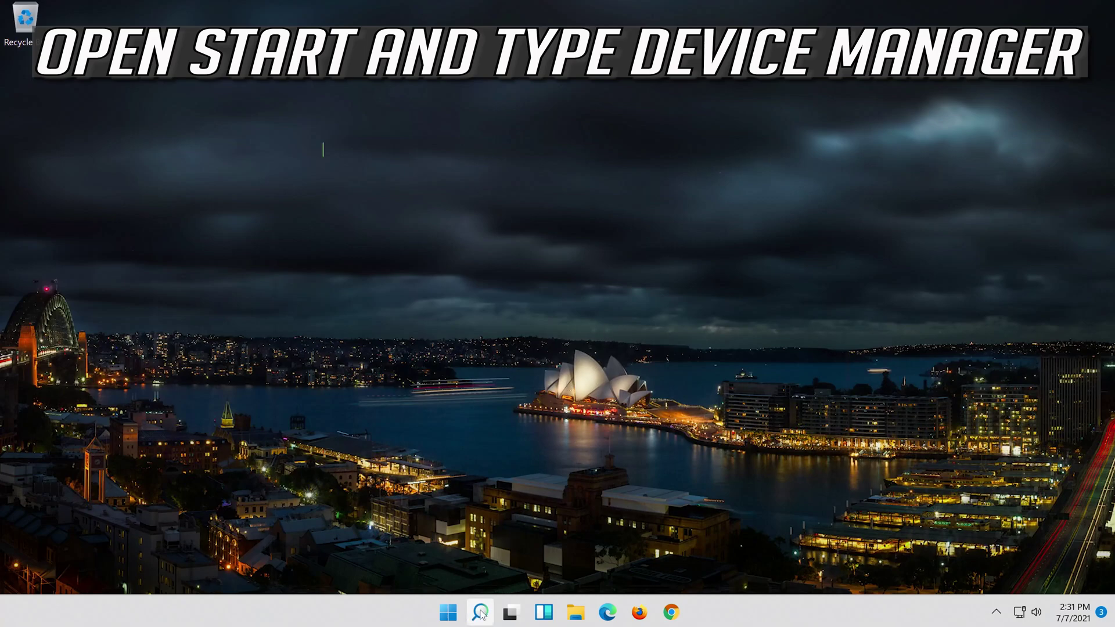
{"action": "type", "text": "dei"}
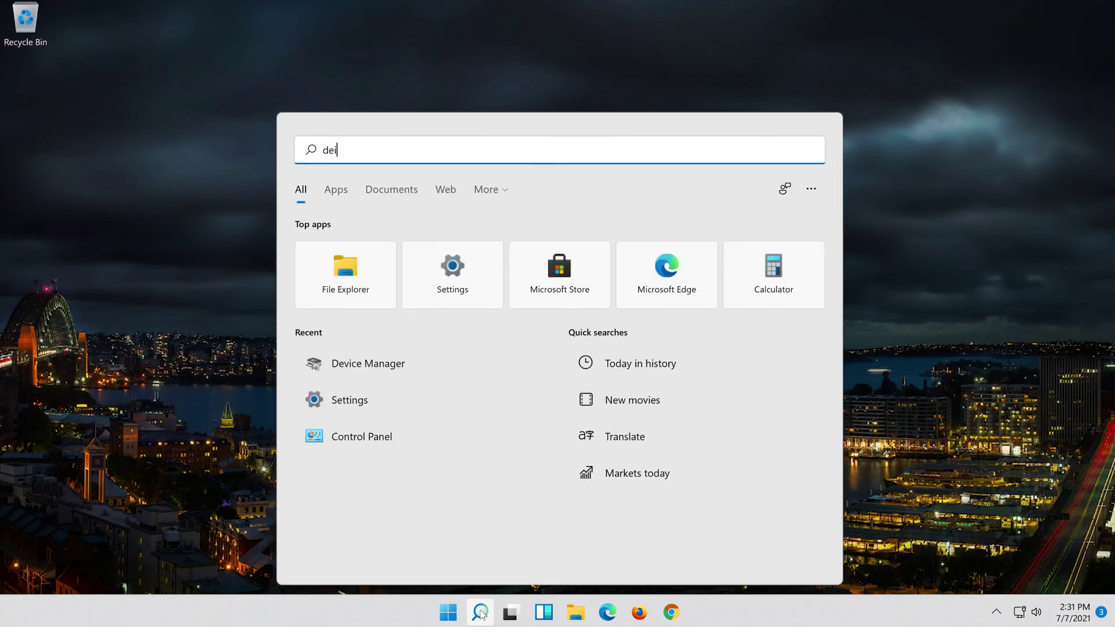
{"action": "key", "text": "BackSpace"}
{"action": "type", "text": "vice "}
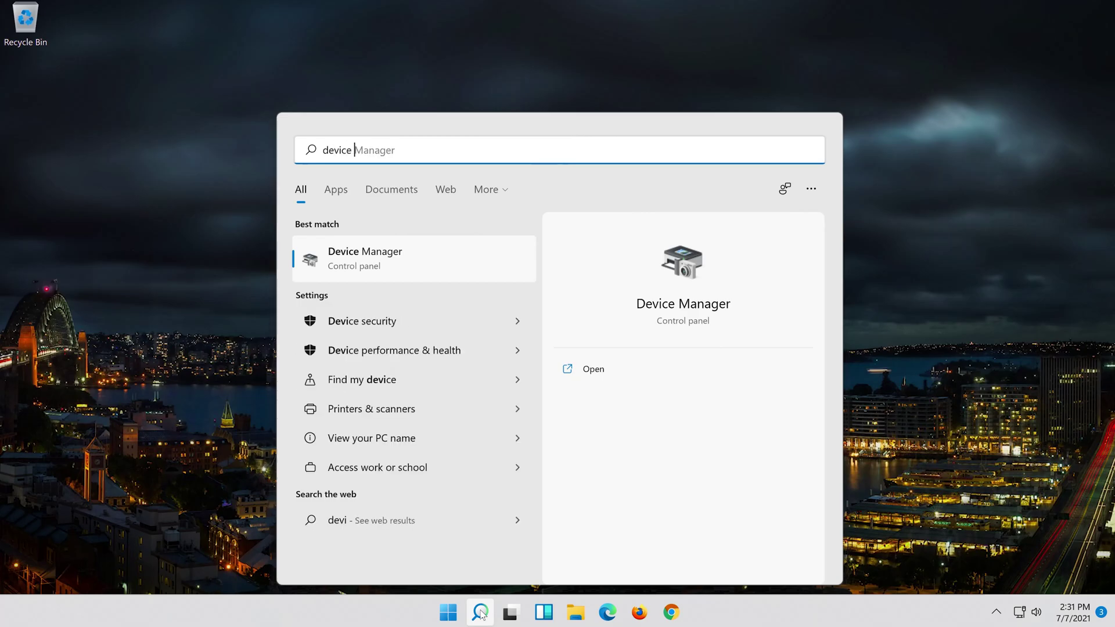
{"action": "type", "text": "manager"}
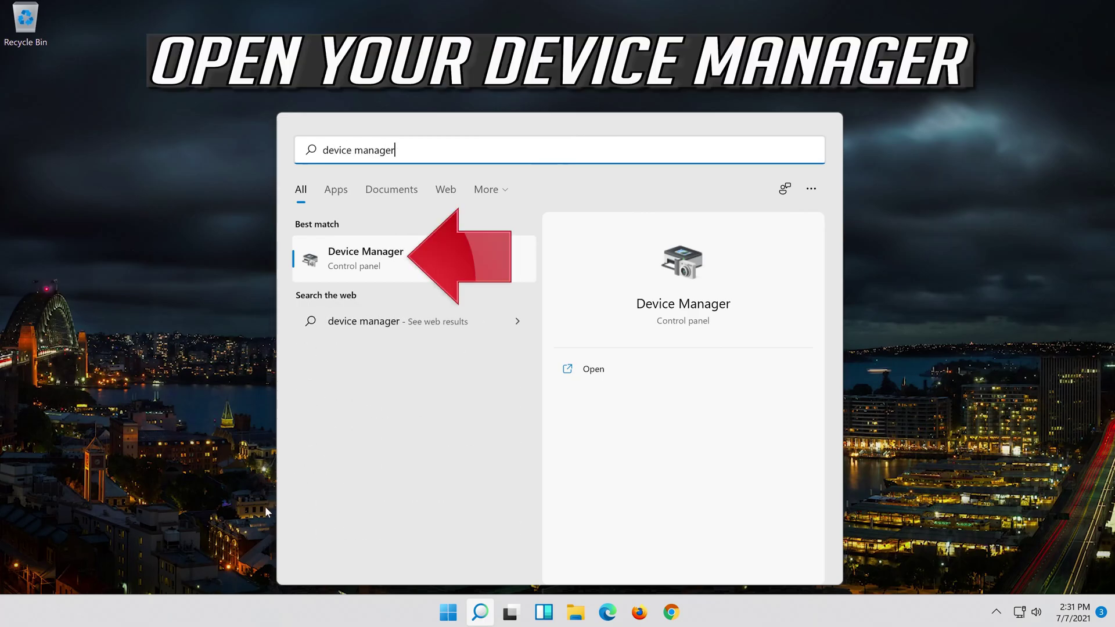
{"action": "left_click", "coordinate": [394, 258]}
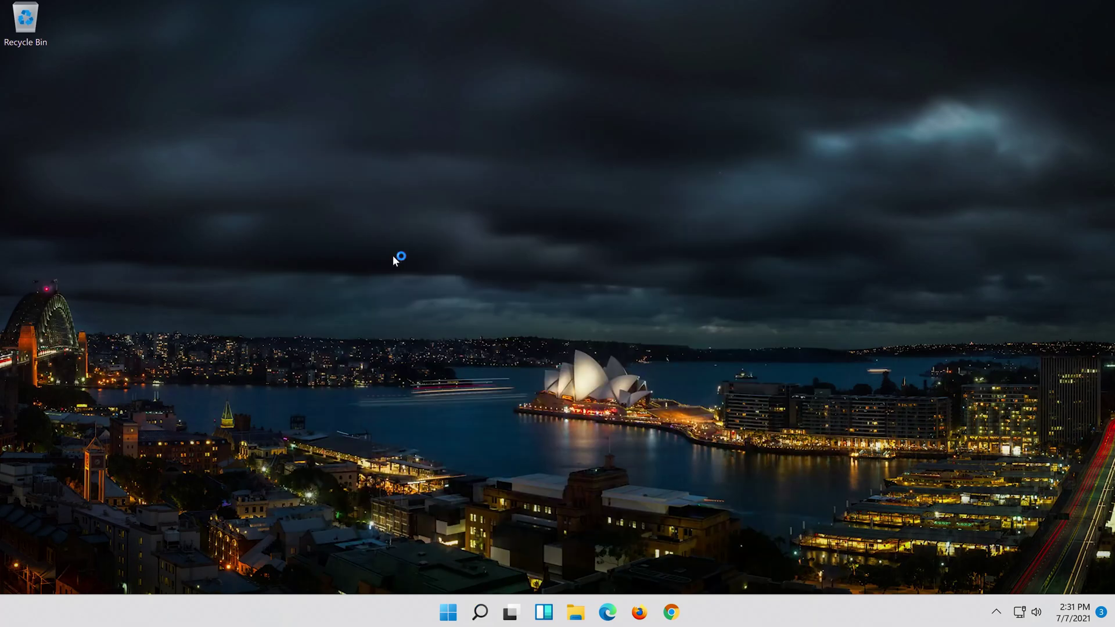
Open the Intel(R) 82574L Gigabit Network Connection's Properties under Network adapters to its Driver tab
{"action": "left_click", "coordinate": [367, 376]}
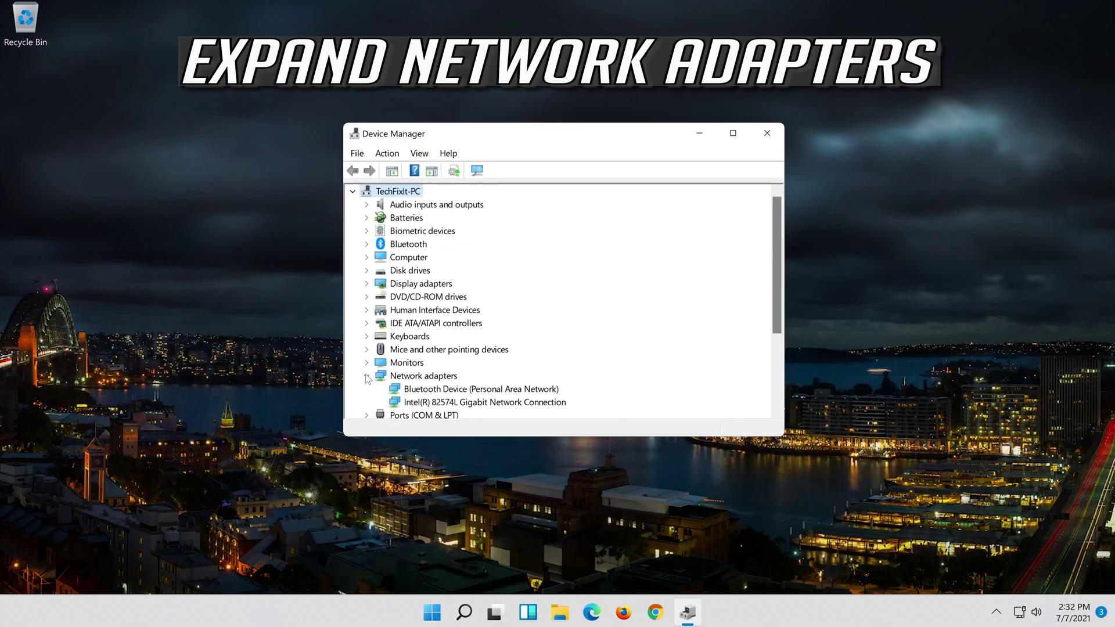
{"action": "left_click", "coordinate": [427, 407]}
{"action": "right_click", "coordinate": [493, 403]}
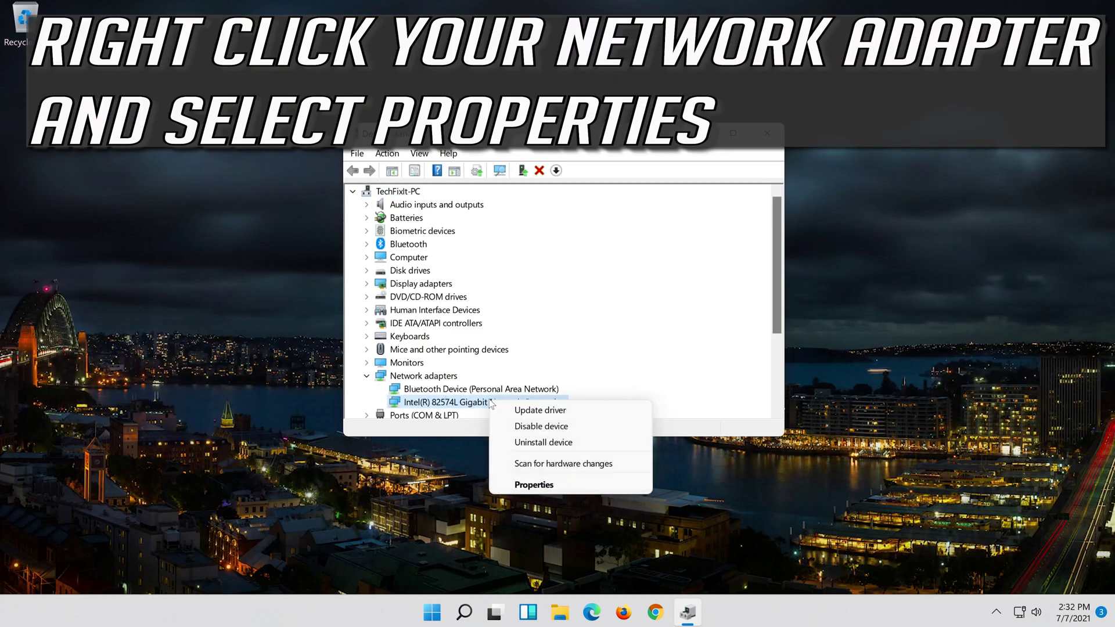
{"action": "left_click", "coordinate": [561, 486]}
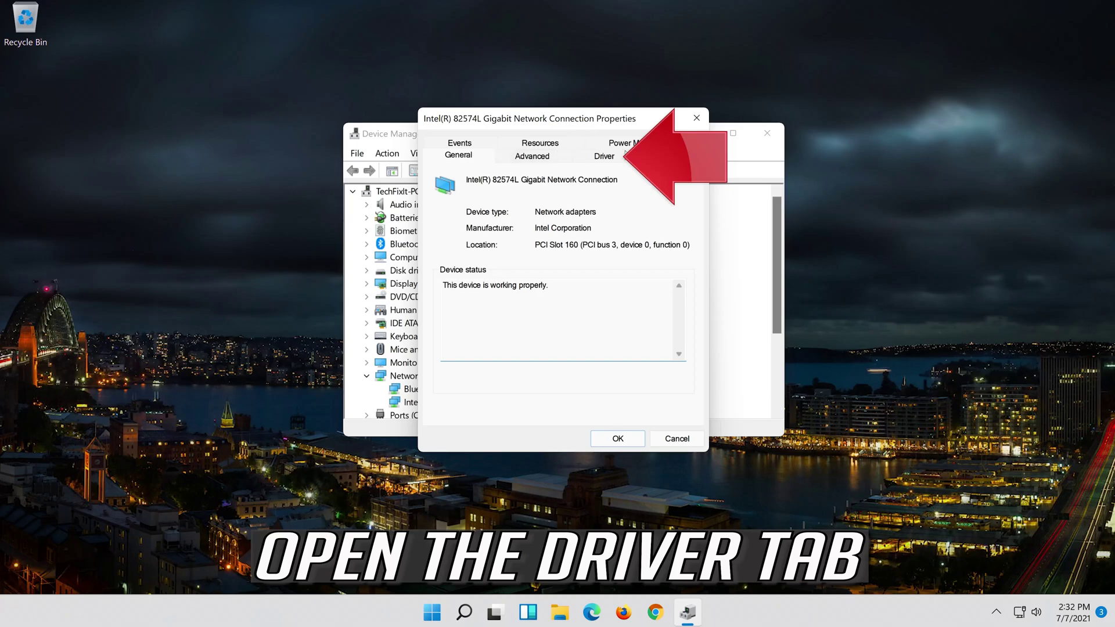
{"action": "left_click", "coordinate": [598, 157]}
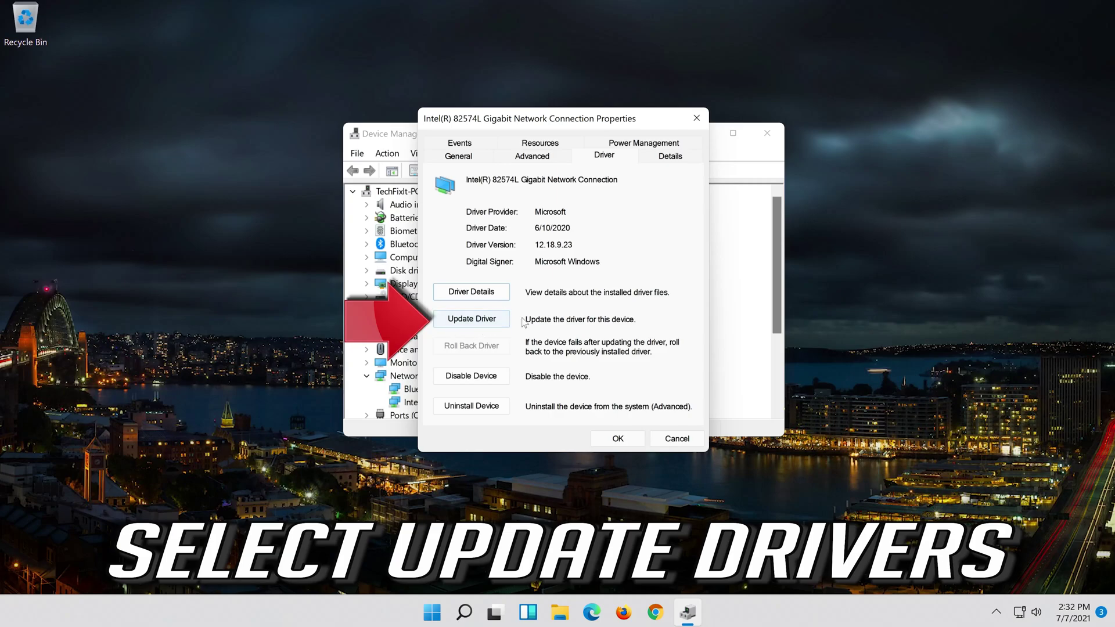
Reinstall the Intel(R) 82574L driver by picking it from the drivers available on this computer
{"action": "left_click", "coordinate": [468, 325]}
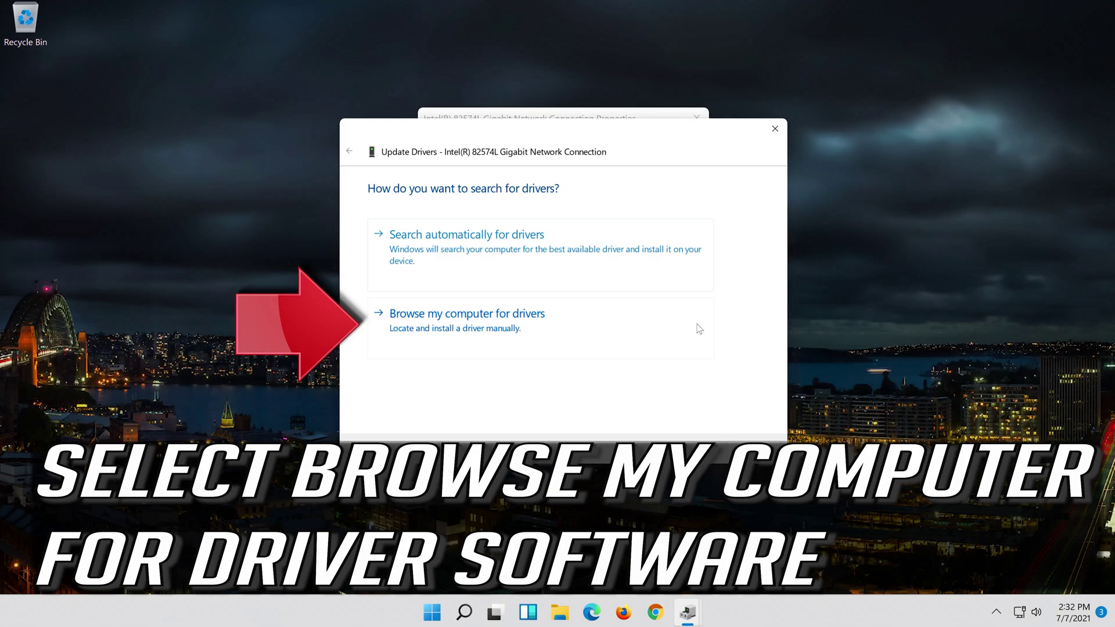
{"action": "left_click", "coordinate": [499, 338]}
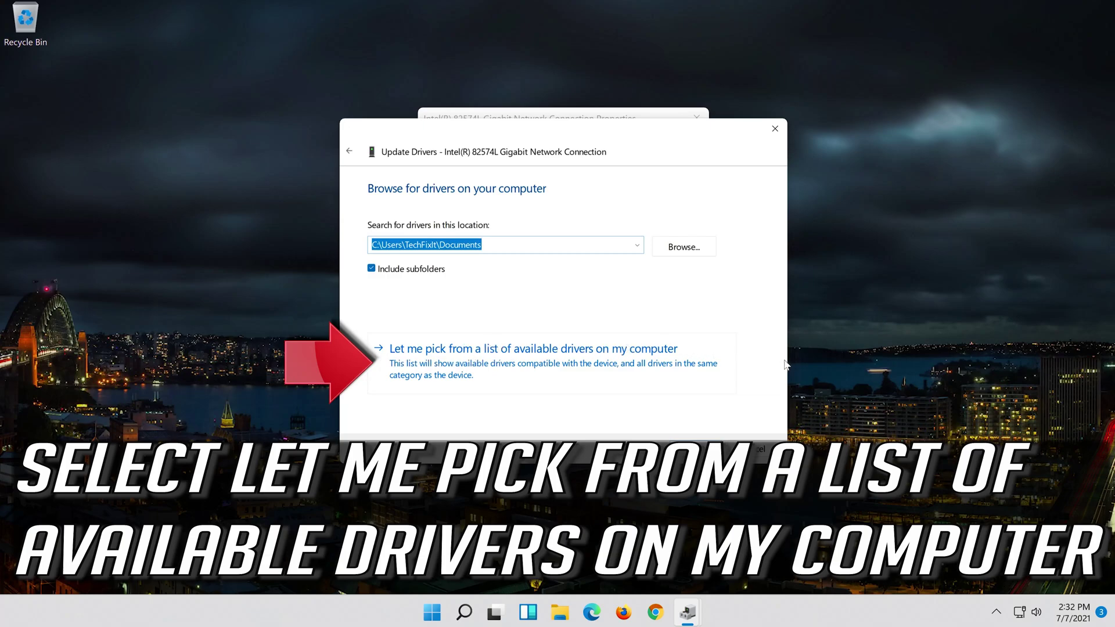
{"action": "left_click", "coordinate": [525, 369]}
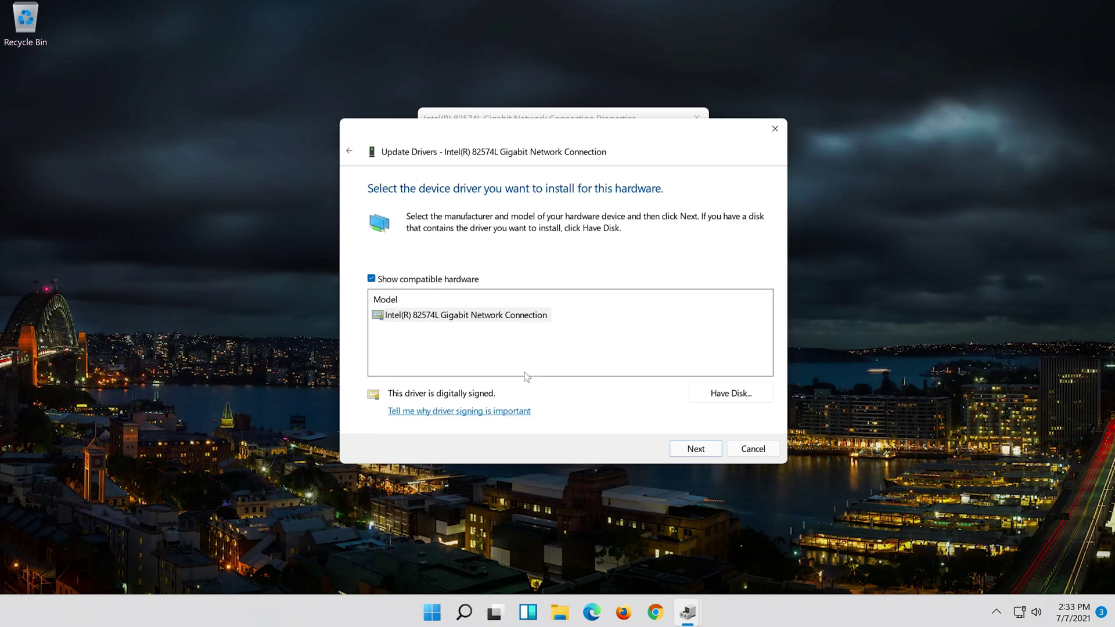
{"action": "left_click", "coordinate": [539, 319]}
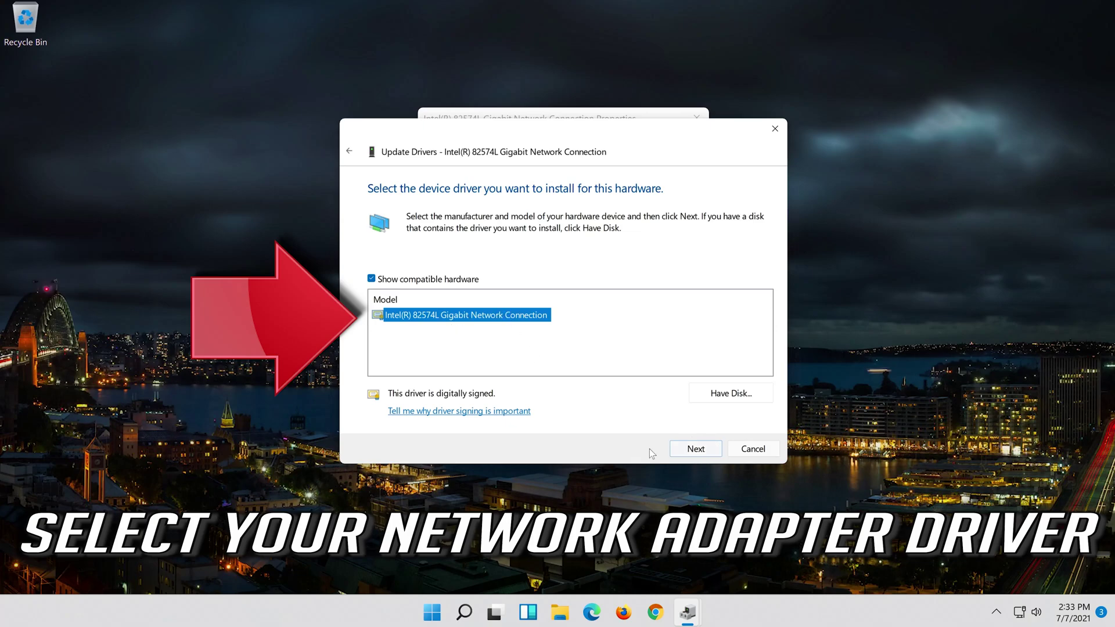
{"action": "left_click", "coordinate": [697, 450]}
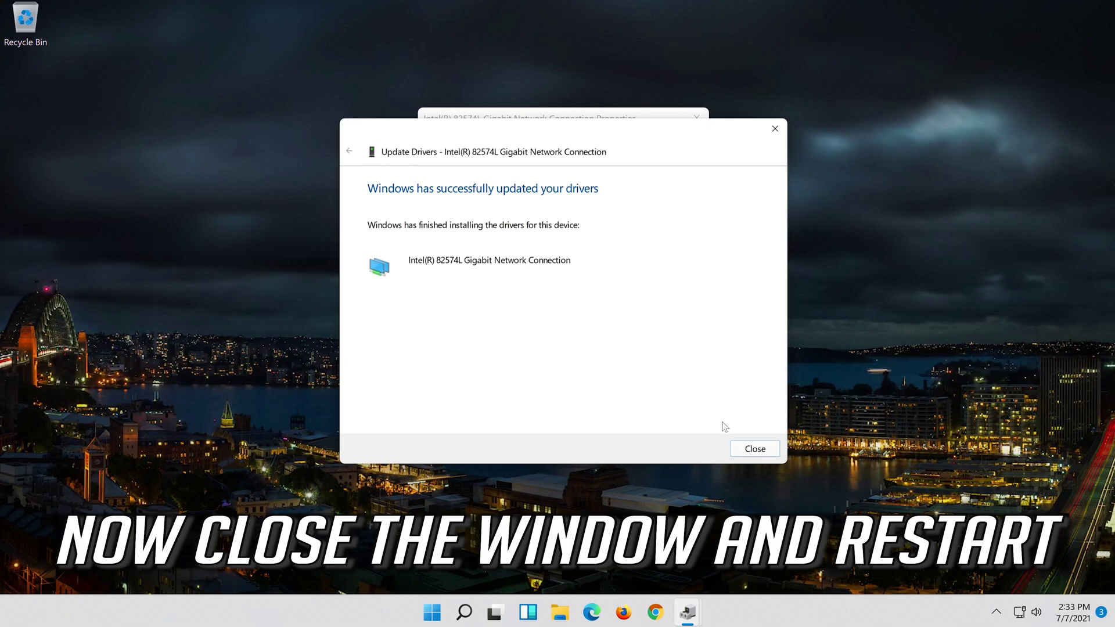
{"action": "left_click", "coordinate": [757, 445]}
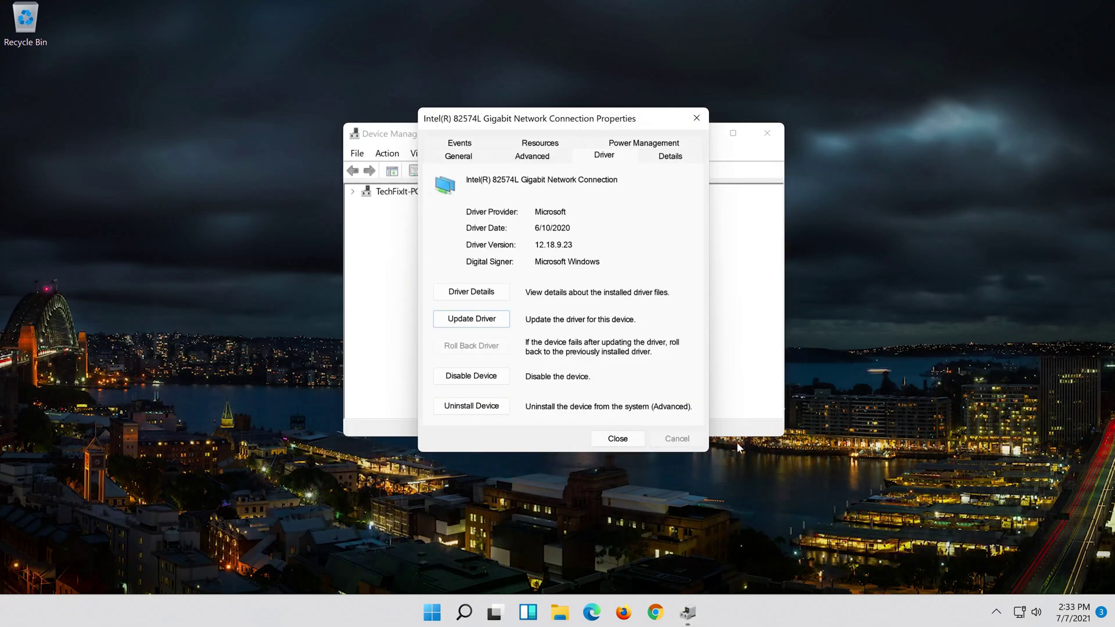
Close the adapter Properties and Device Manager, then restart Windows from the Start power menu
{"action": "left_click", "coordinate": [618, 440]}
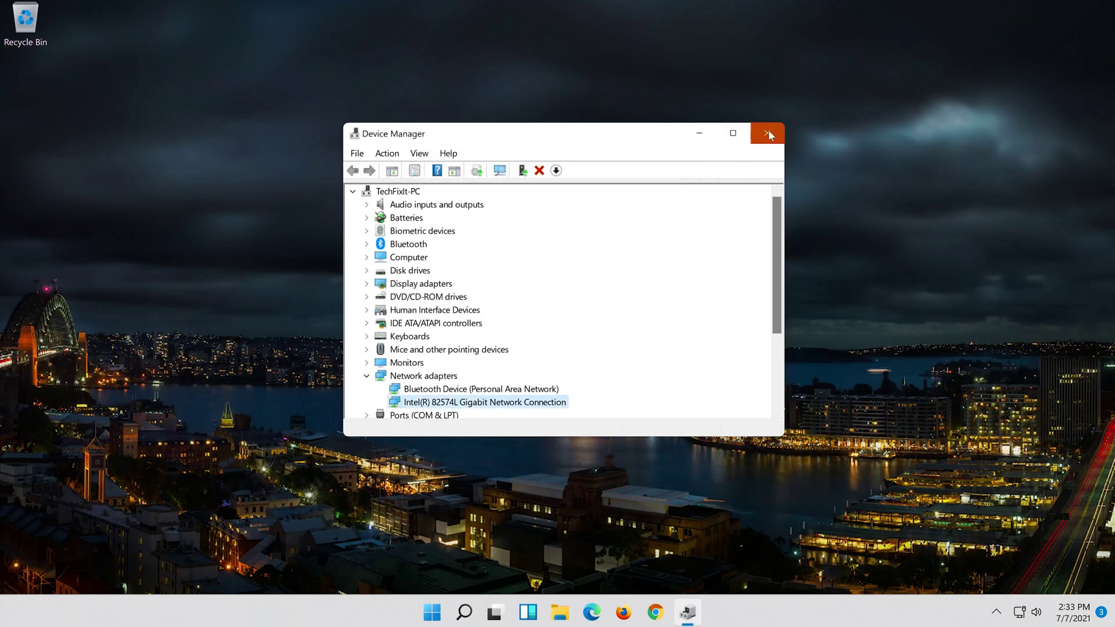
{"action": "left_click", "coordinate": [768, 132]}
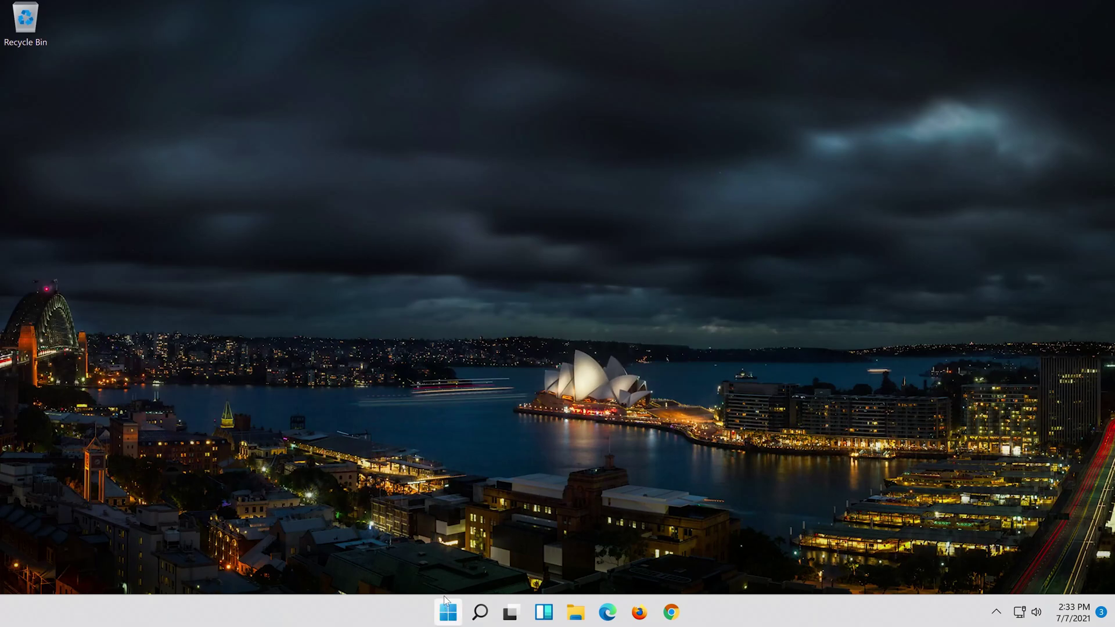
{"action": "left_click", "coordinate": [444, 602]}
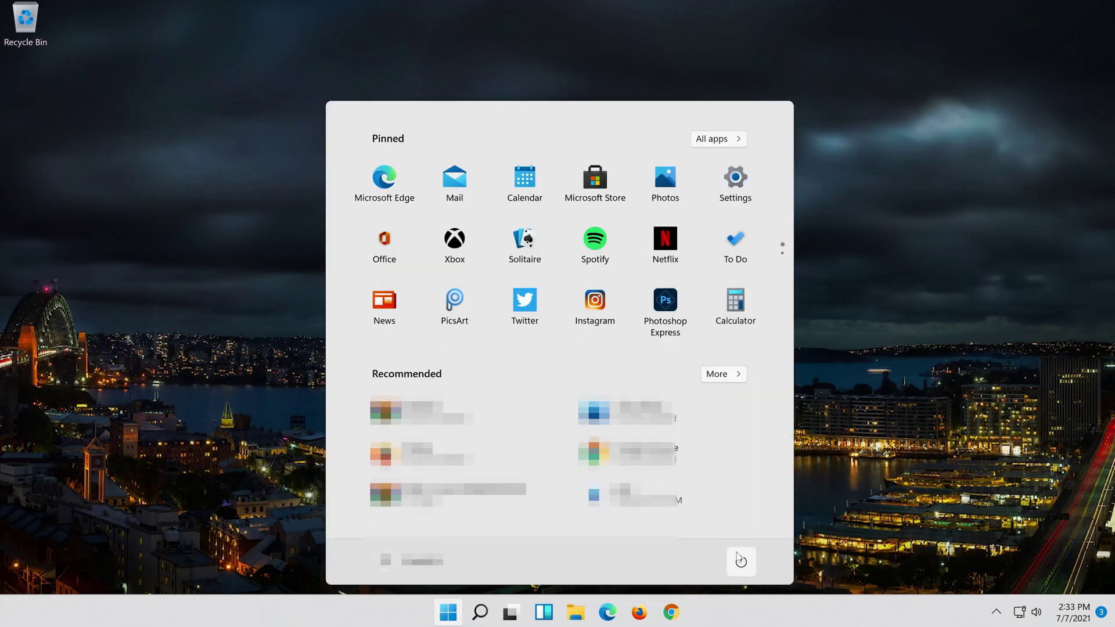
{"action": "left_click", "coordinate": [740, 561]}
{"action": "left_click", "coordinate": [740, 529]}
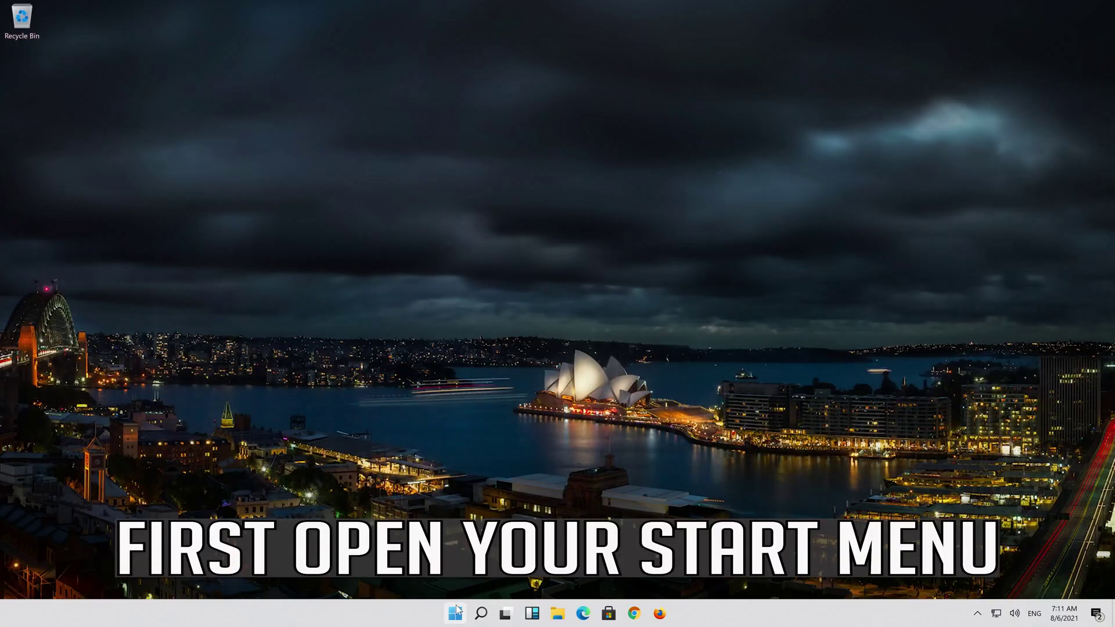
Search 'services' from Start and launch the Services console
{"action": "left_click", "coordinate": [457, 611]}
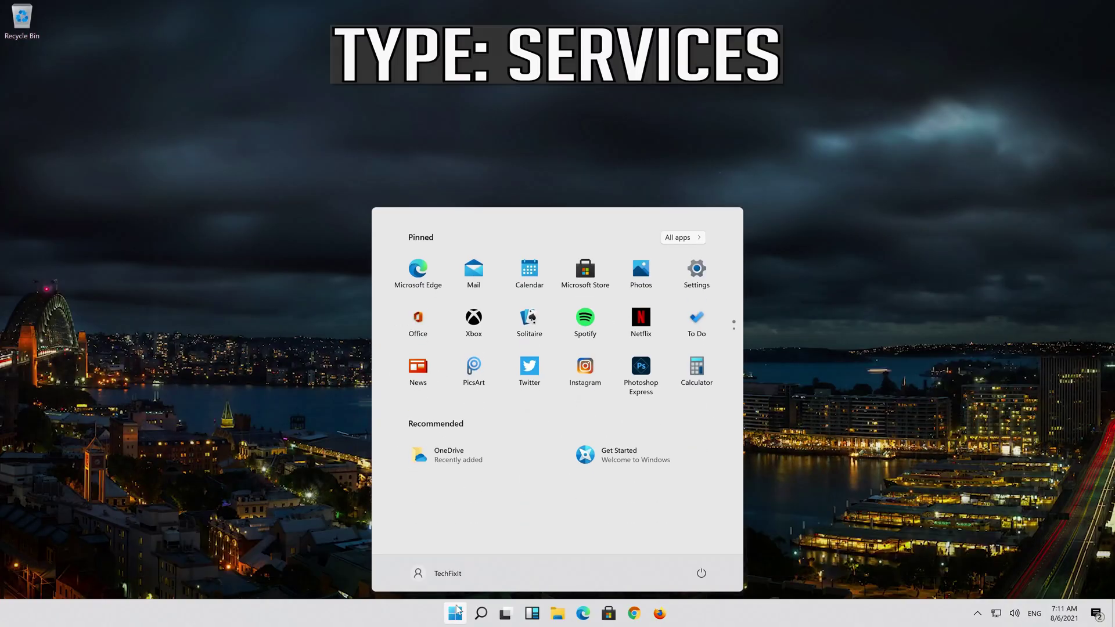
{"action": "type", "text": "services"}
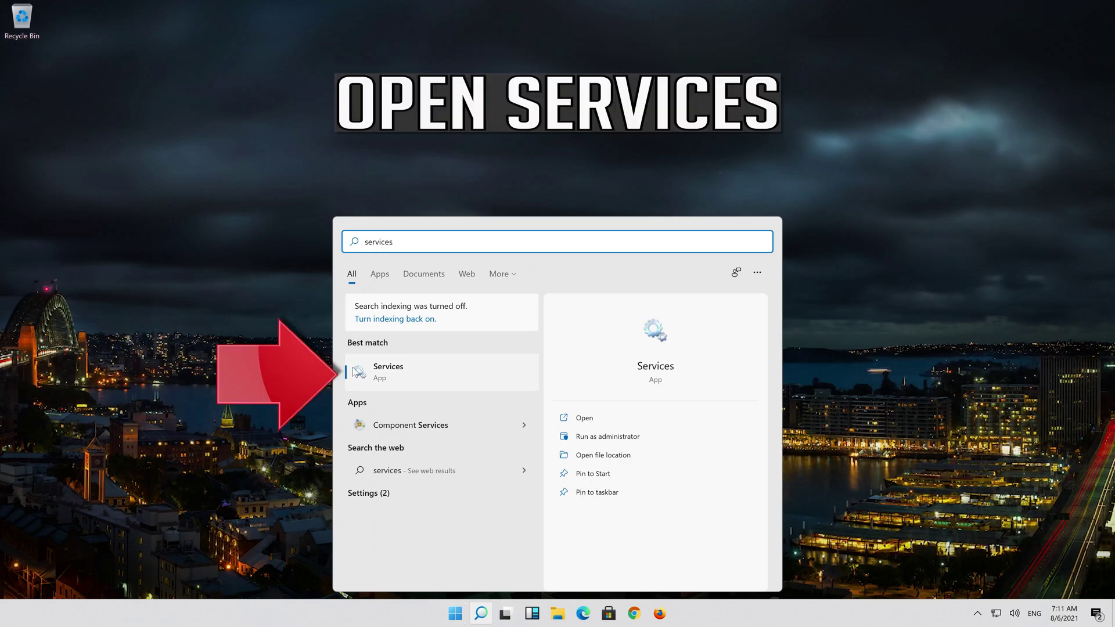
{"action": "left_click", "coordinate": [455, 372]}
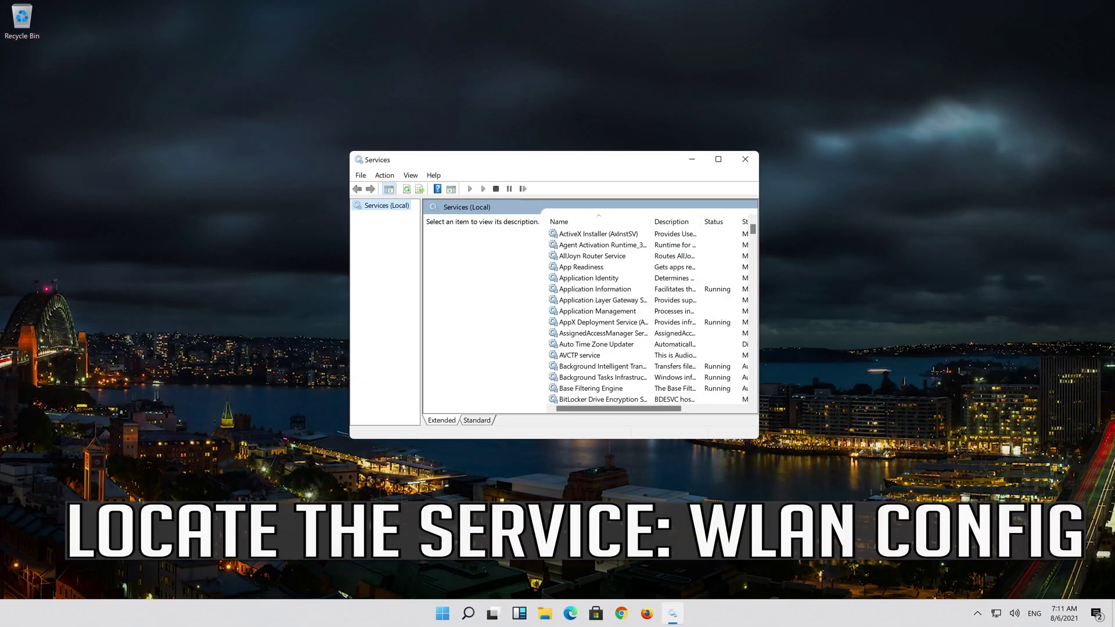
Scroll the services list down to WLAN AutoConfig and open its Properties
{"action": "left_click", "coordinate": [551, 347]}
{"action": "scroll", "coordinate": [567, 355], "scroll_direction": "down", "scroll_amount": 20}
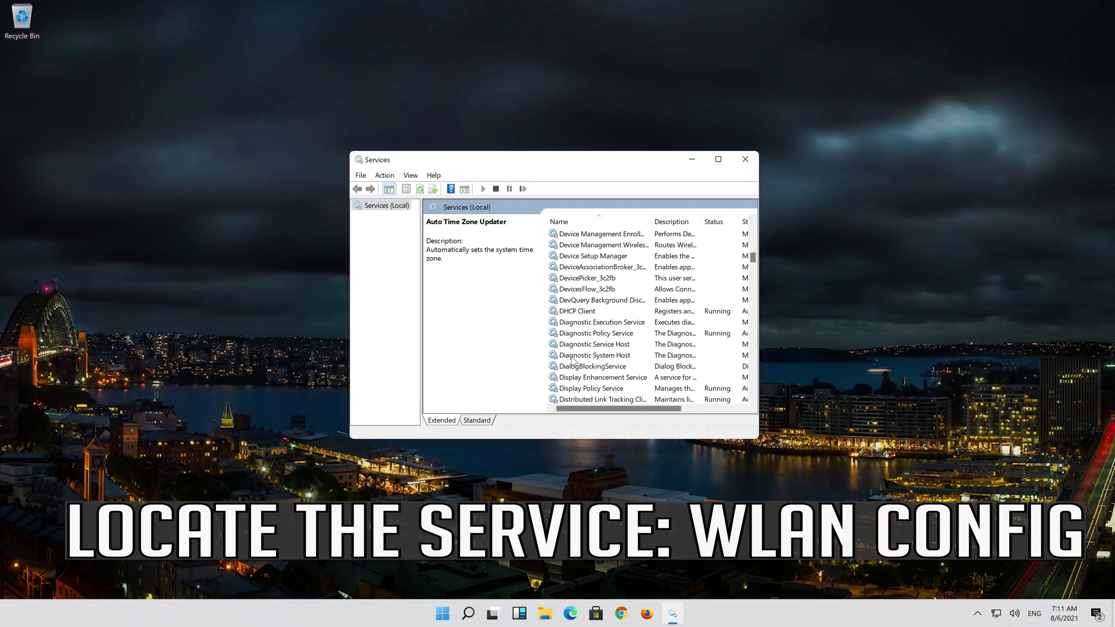
{"action": "scroll", "coordinate": [572, 359], "scroll_direction": "down", "scroll_amount": 20}
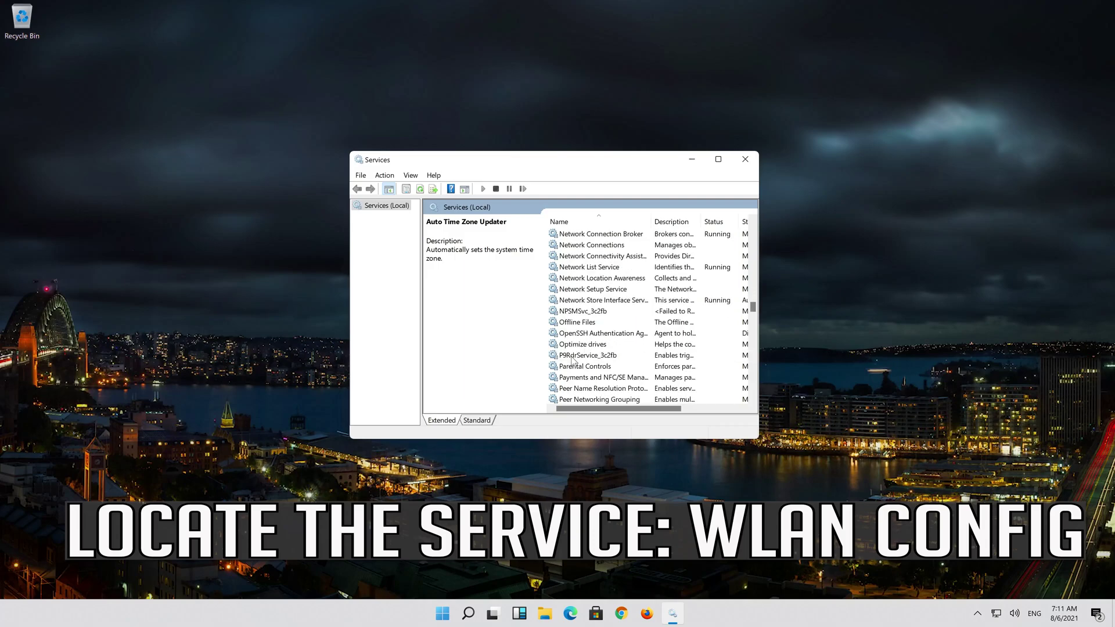
{"action": "scroll", "coordinate": [572, 359], "scroll_direction": "down", "scroll_amount": 20}
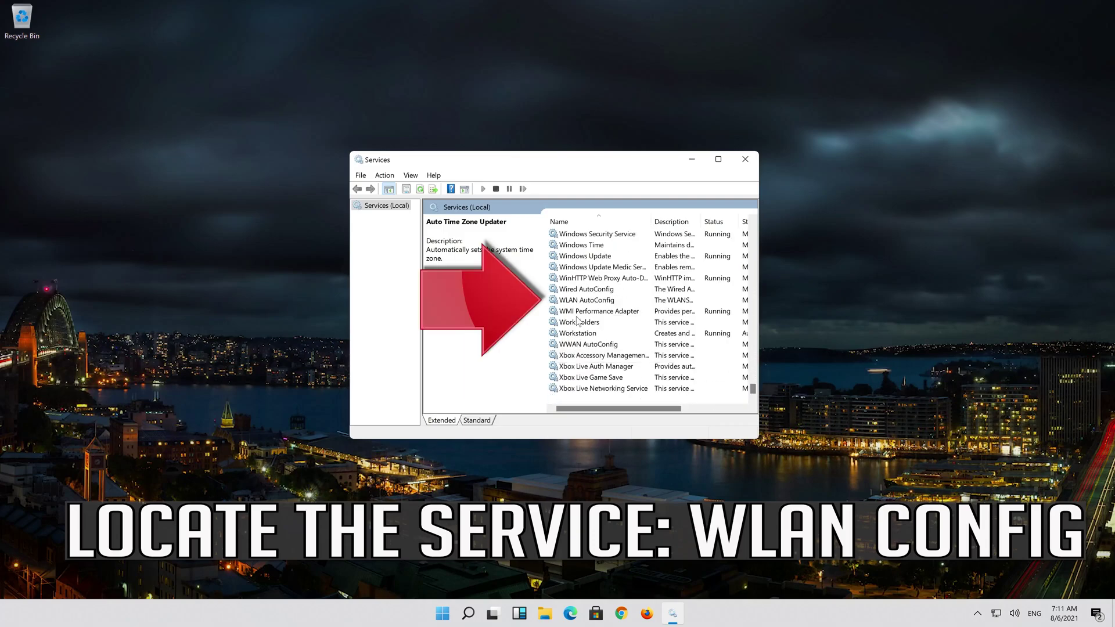
{"action": "left_click", "coordinate": [579, 302]}
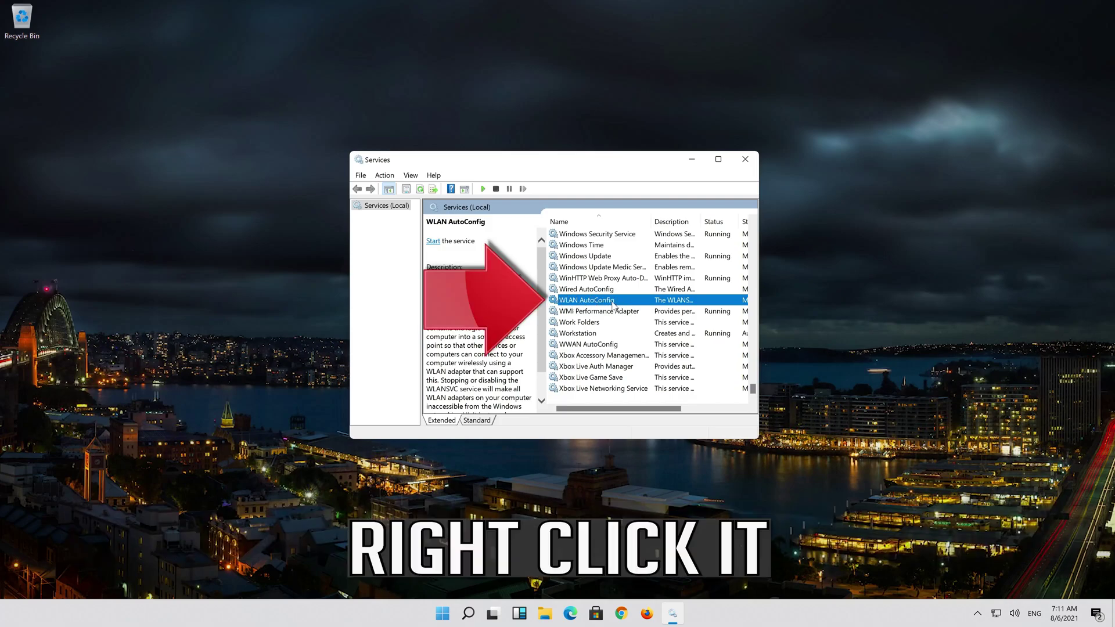
{"action": "right_click", "coordinate": [614, 306]}
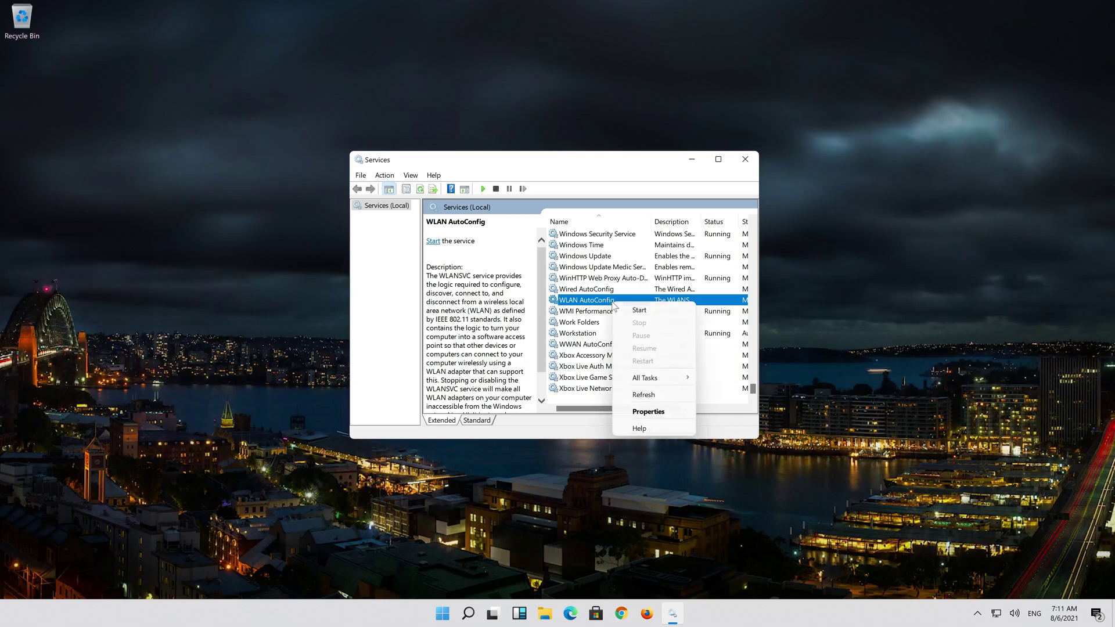
{"action": "left_click", "coordinate": [649, 412]}
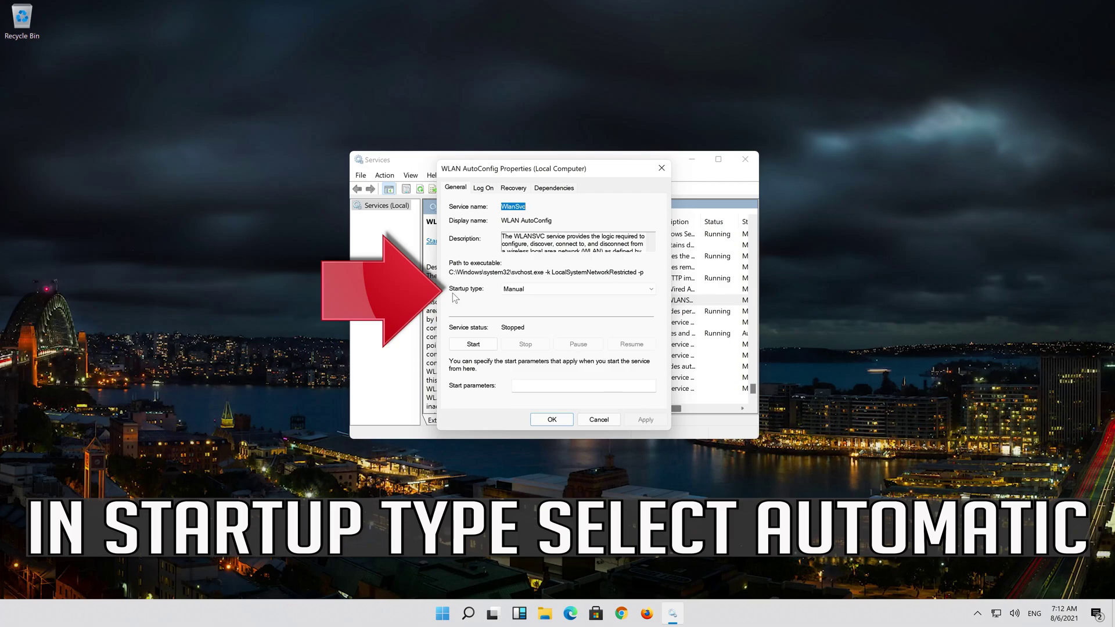
Change WLAN AutoConfig's startup type from Manual to Automatic, apply it, and start the service
{"action": "left_click", "coordinate": [552, 289]}
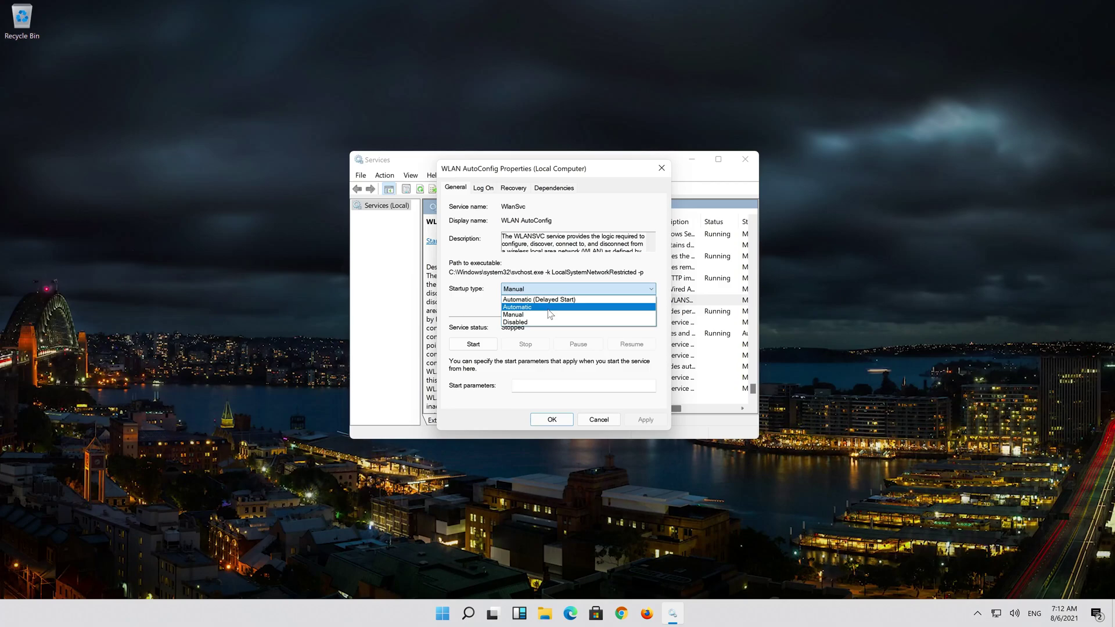
{"action": "left_click", "coordinate": [548, 309]}
{"action": "left_click", "coordinate": [645, 423]}
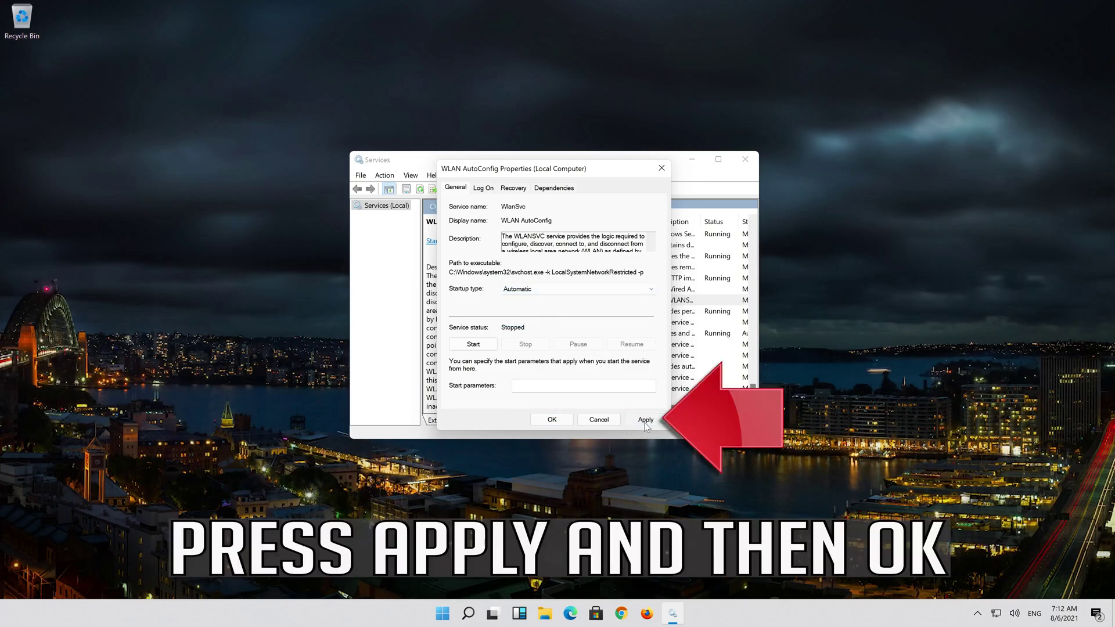
{"action": "left_click", "coordinate": [553, 420]}
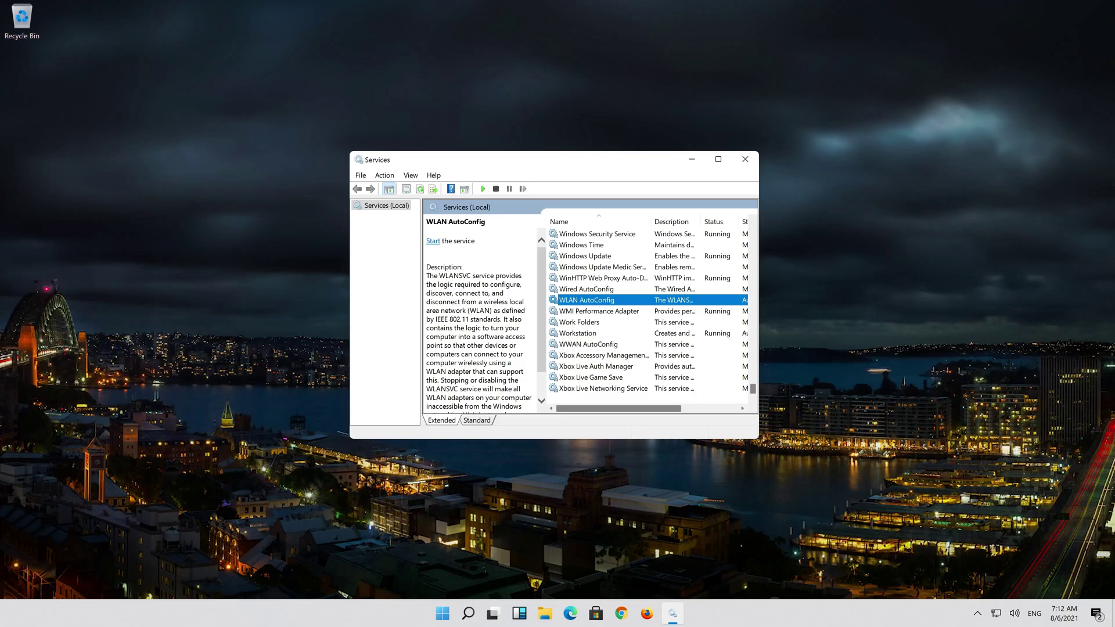
{"action": "left_click", "coordinate": [434, 241]}
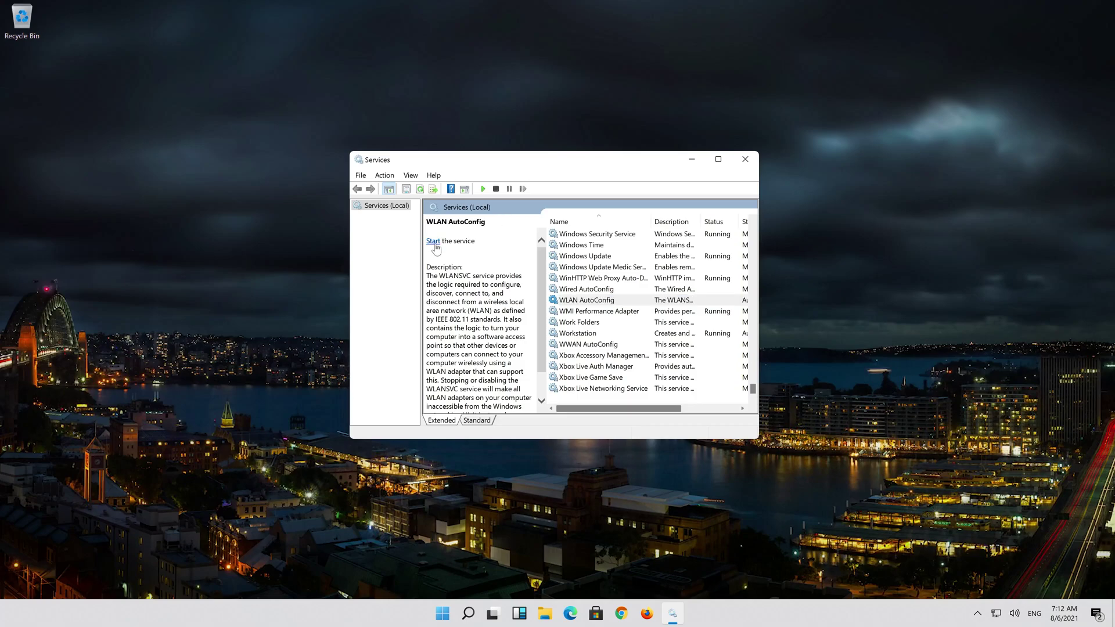